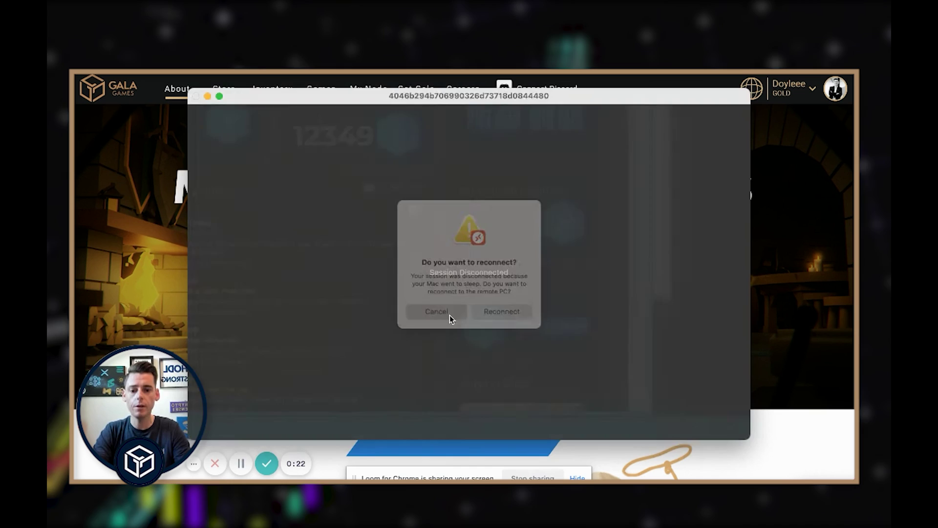
# Cancel the reconnect prompt to close the disconnected Remote Desktop session
pyautogui.click(434, 314)
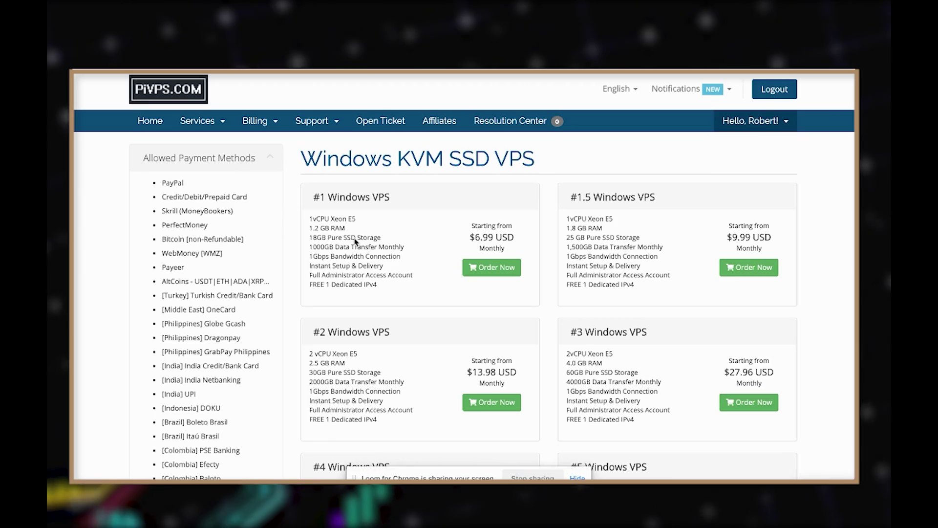
# Browse the PiVPS Windows VPS plans and highlight the '#3 Windows VPS' plan at $27.96 monthly
pyautogui.scroll(-1, 360, 240)
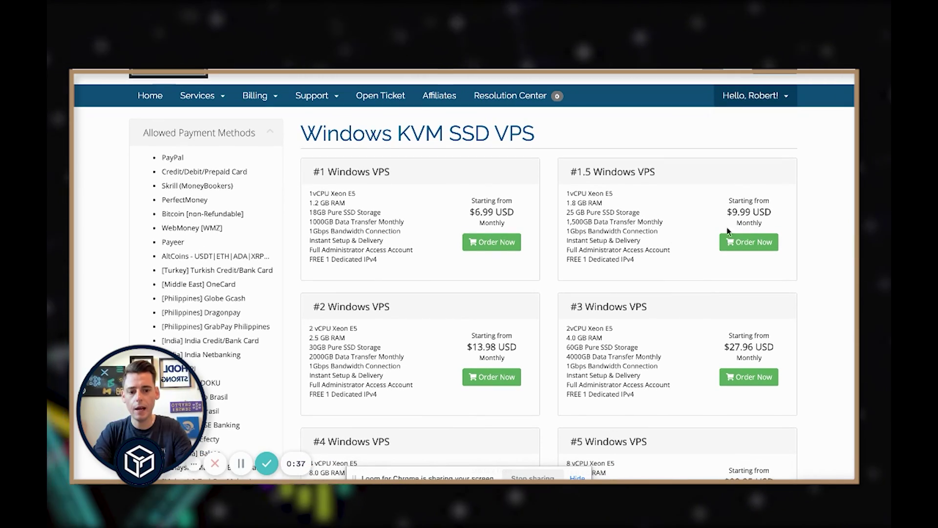
pyautogui.scroll(-1, 717, 229)
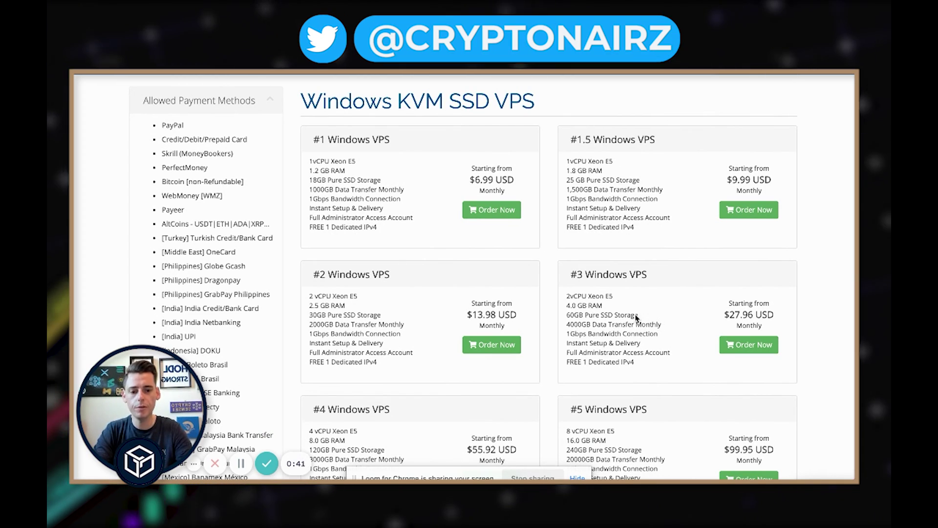
pyautogui.scroll(2, 650, 318)
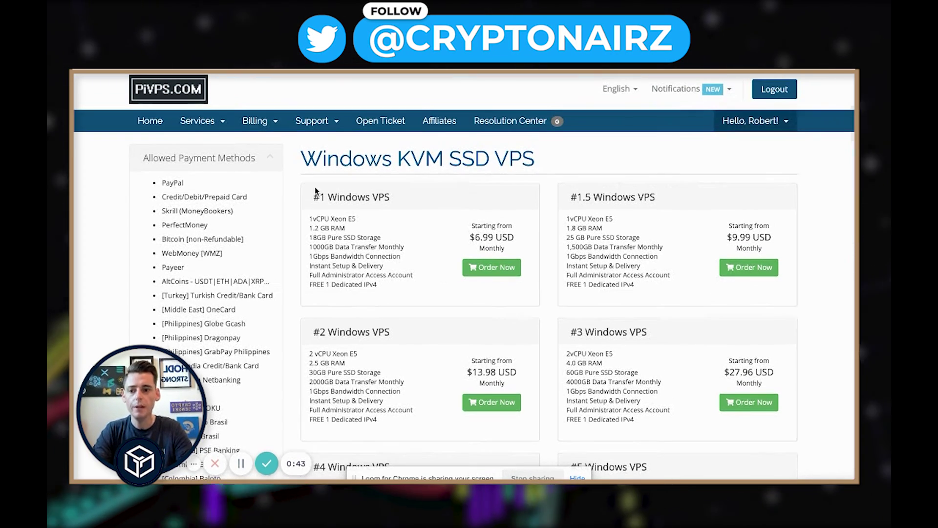
pyautogui.scroll(-1, 403, 327)
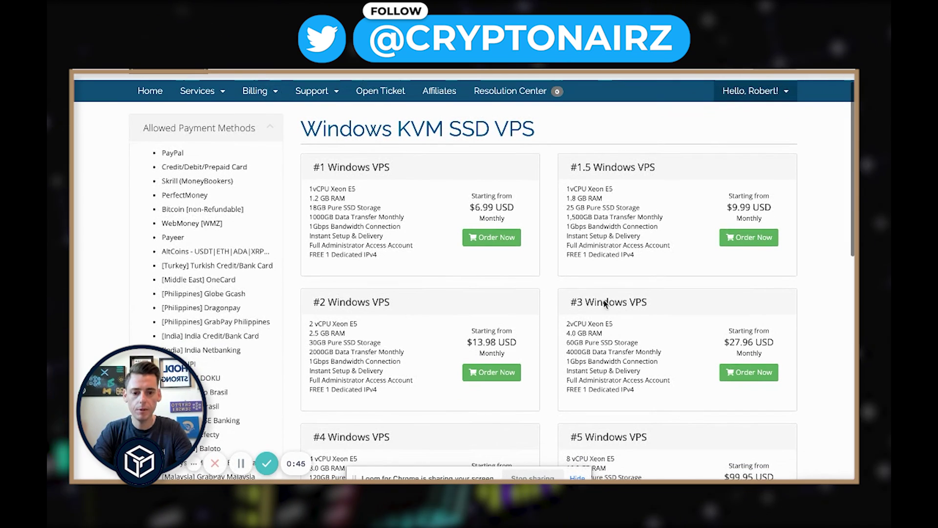
pyautogui.moveTo(563, 306); pyautogui.dragTo(641, 304)
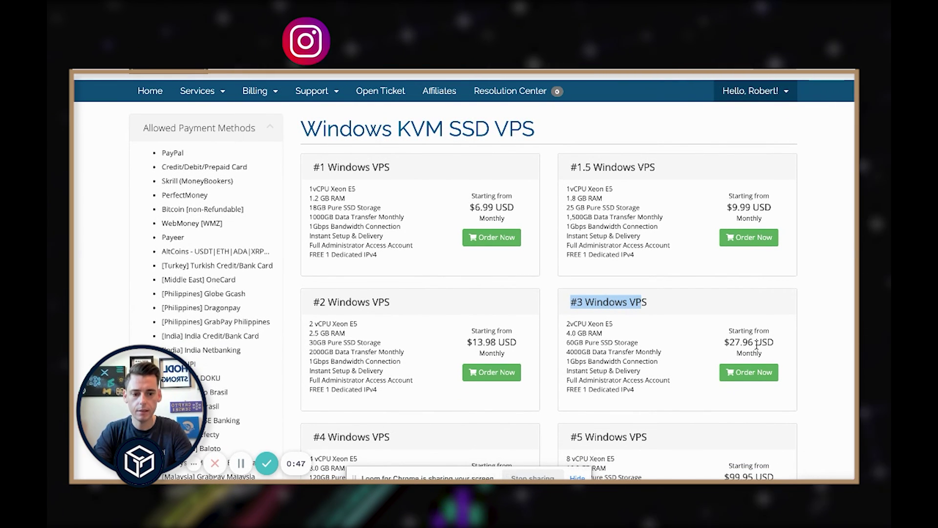
pyautogui.scroll(1, 678, 332)
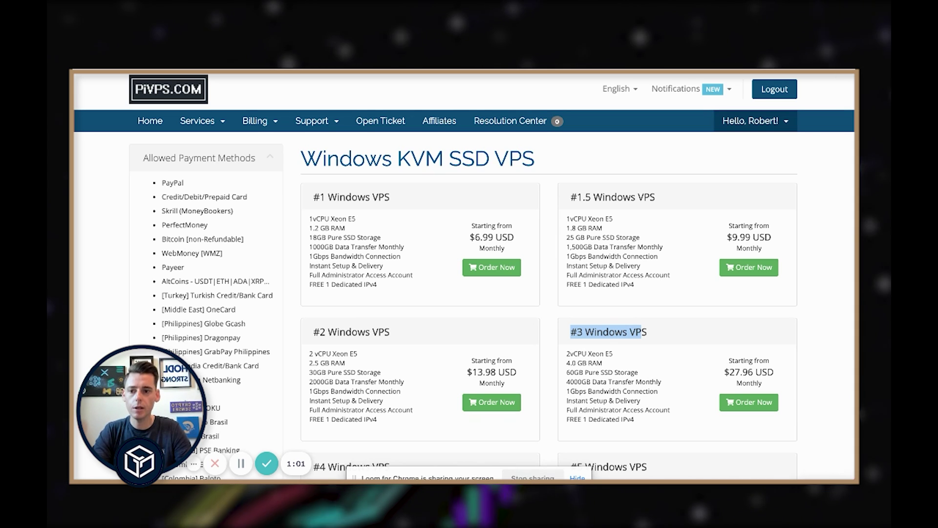
# Go to Services > My Services and review the eight active #3 Windows VPS servers
pyautogui.click(198, 121)
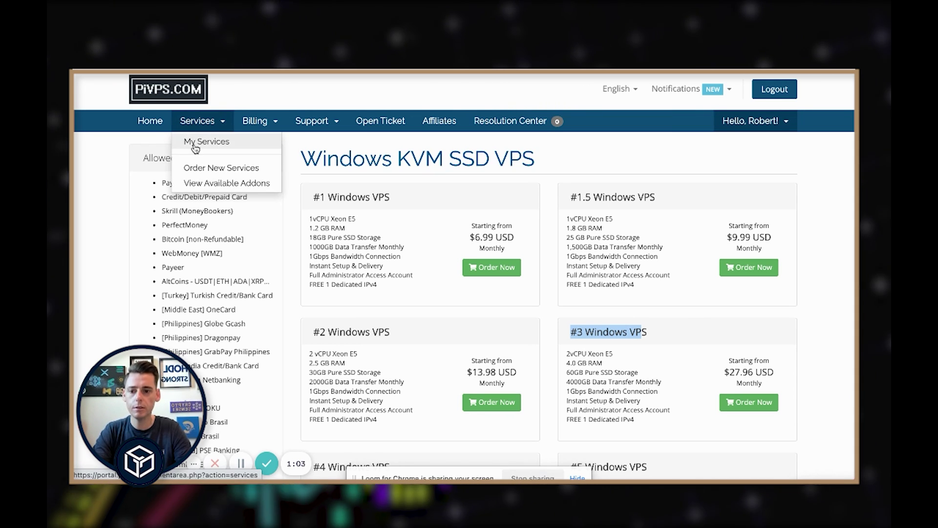
pyautogui.click(194, 147)
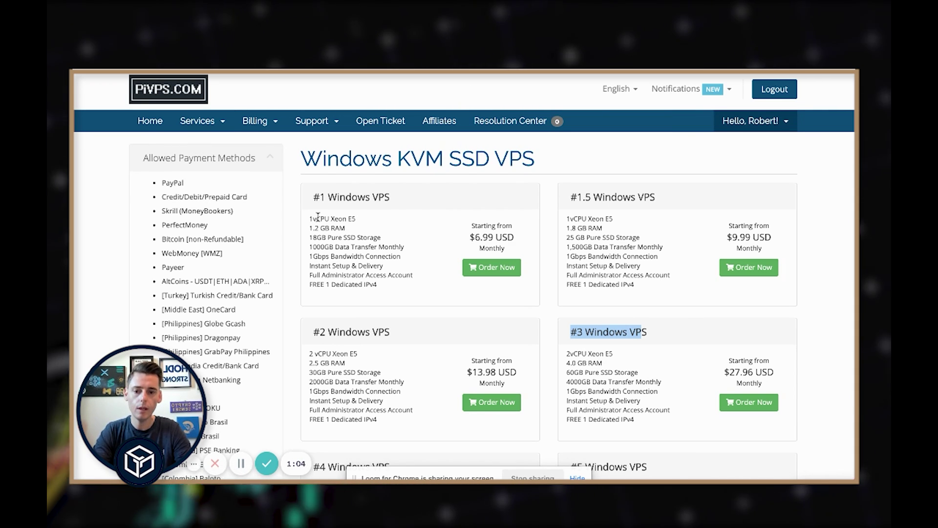
pyautogui.scroll(-3, 382, 284)
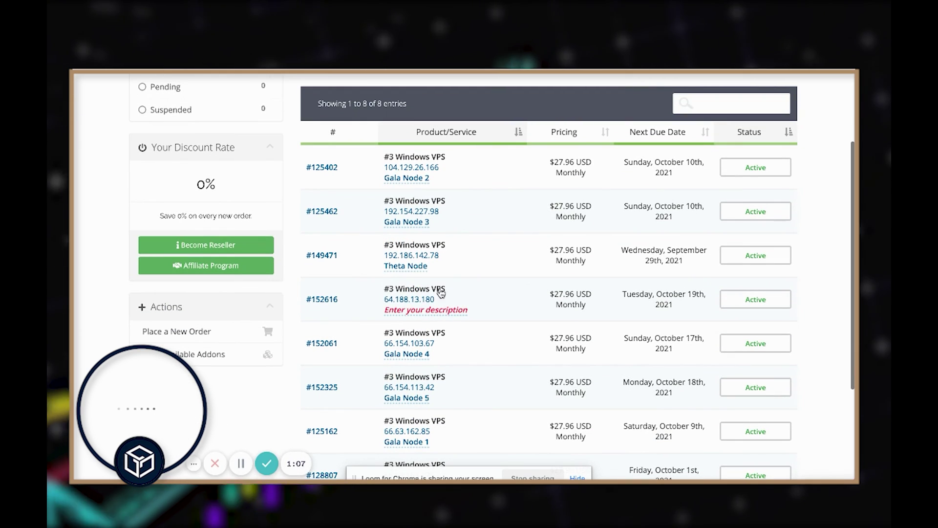
pyautogui.scroll(-1, 459, 306)
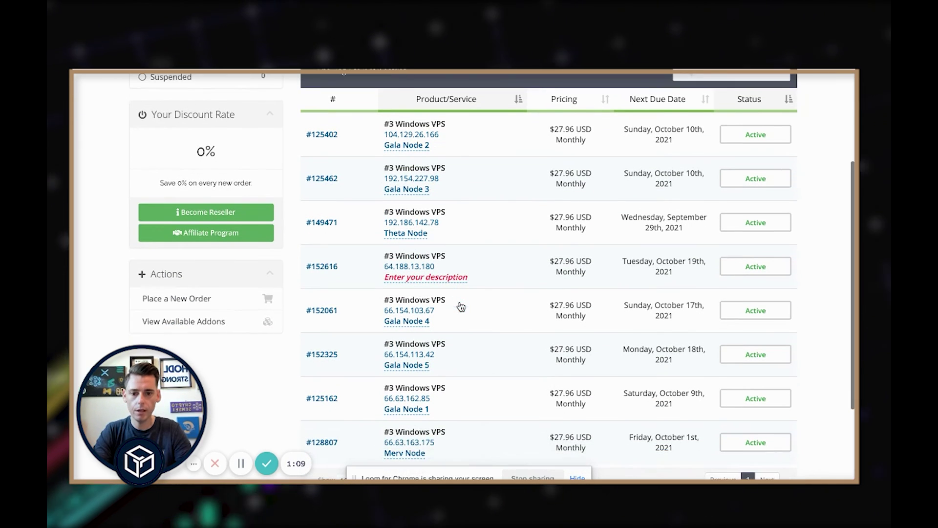
pyautogui.scroll(-1, 468, 154)
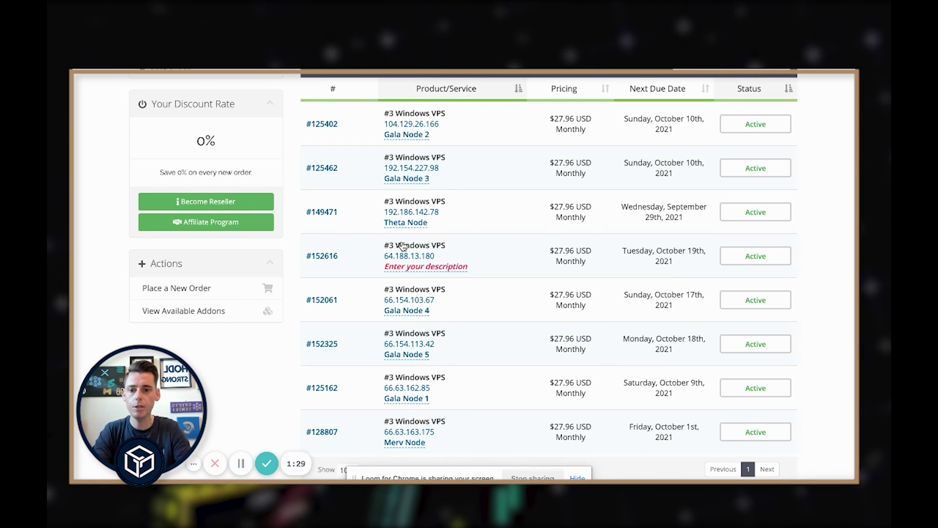
# Open the unlabelled #3 Windows VPS's details and download its RDP connection file
pyautogui.click(403, 245)
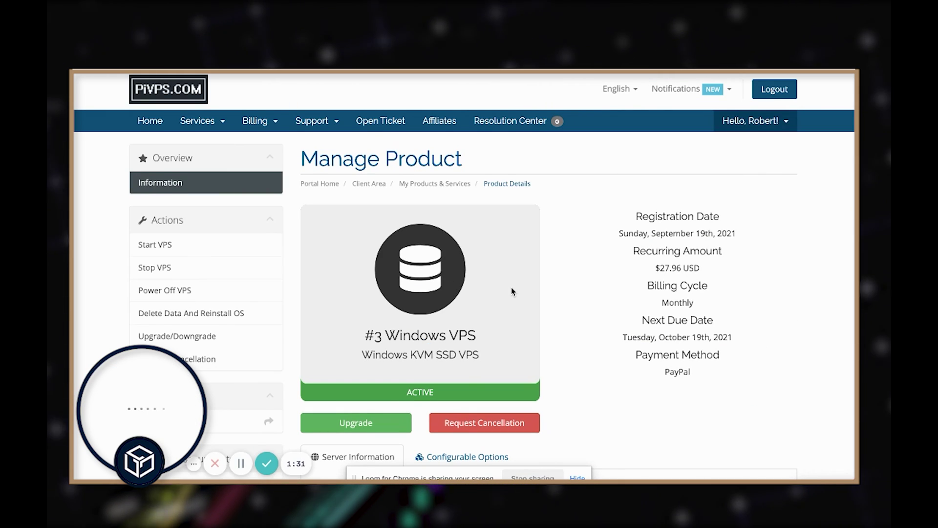
pyautogui.scroll(-4, 512, 292)
pyautogui.scroll(-1, 511, 292)
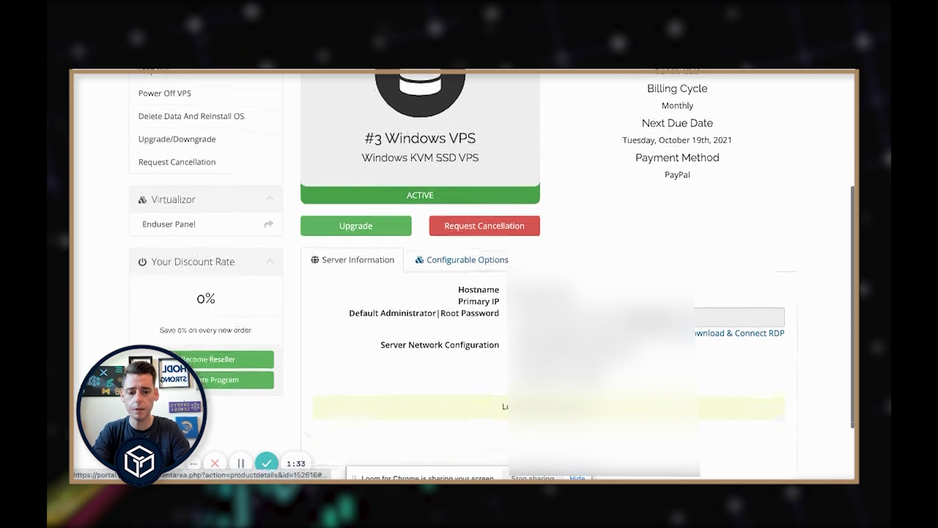
pyautogui.scroll(-1, 512, 292)
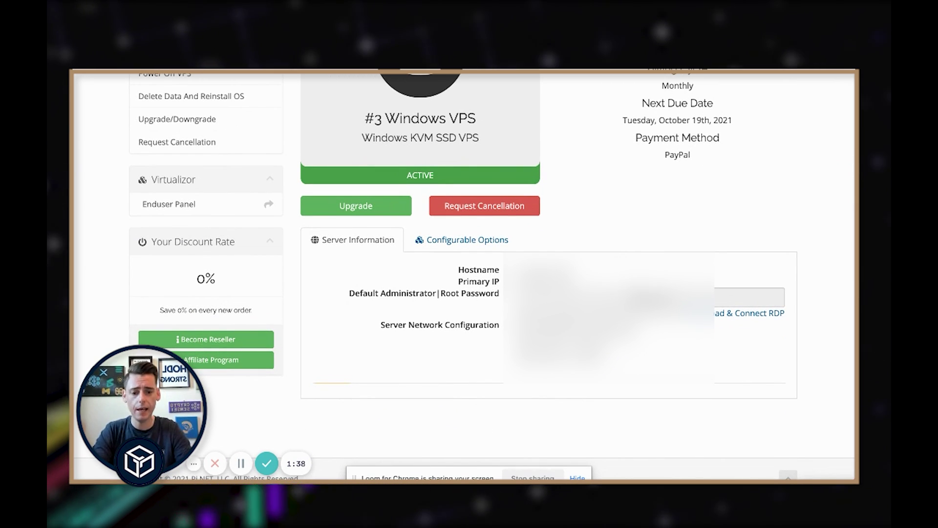
pyautogui.scroll(-1, 512, 292)
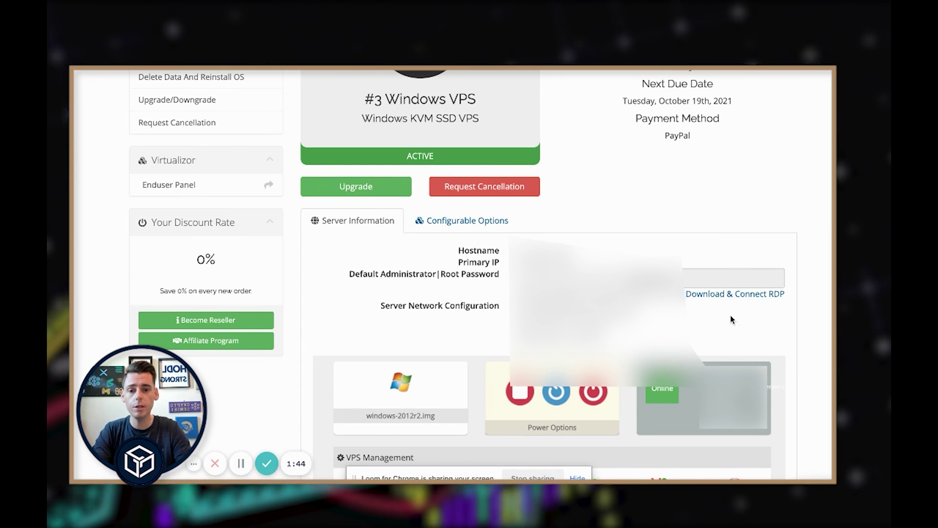
pyautogui.scroll(2, 739, 327)
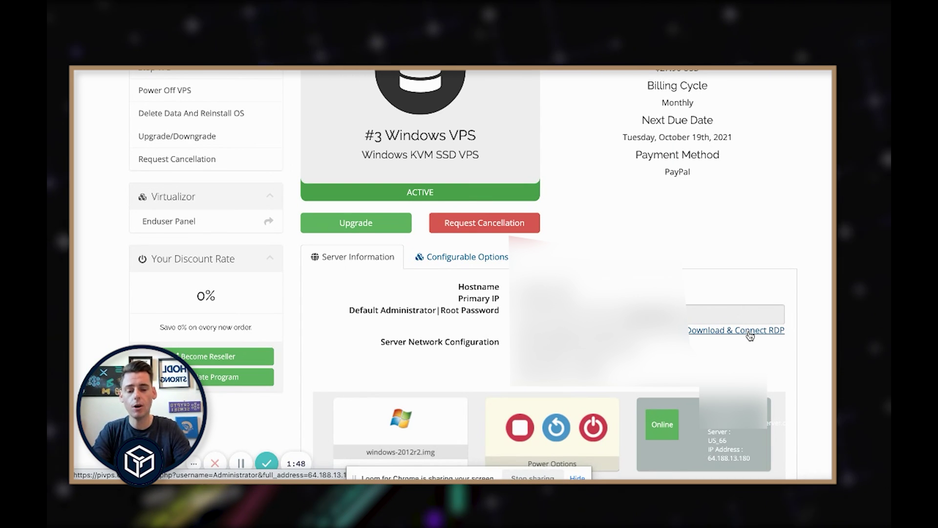
pyautogui.click(750, 331)
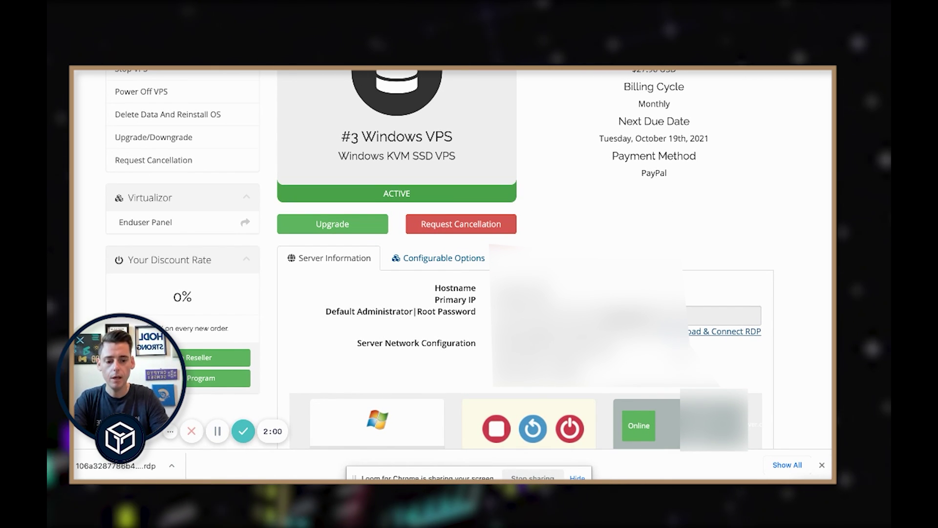
# Import the downloaded RDP file as a new connection in Remote Desktop
pyautogui.click(785, 481)
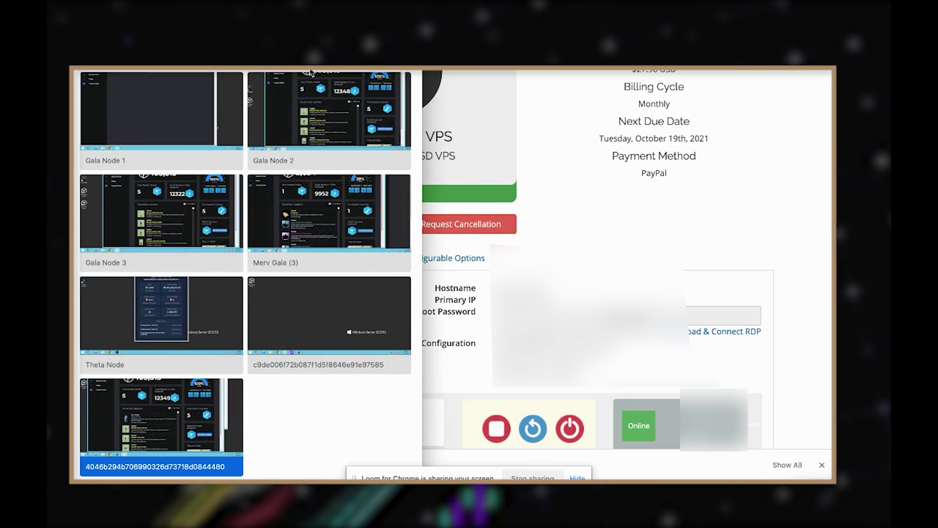
pyautogui.click(233, 70)
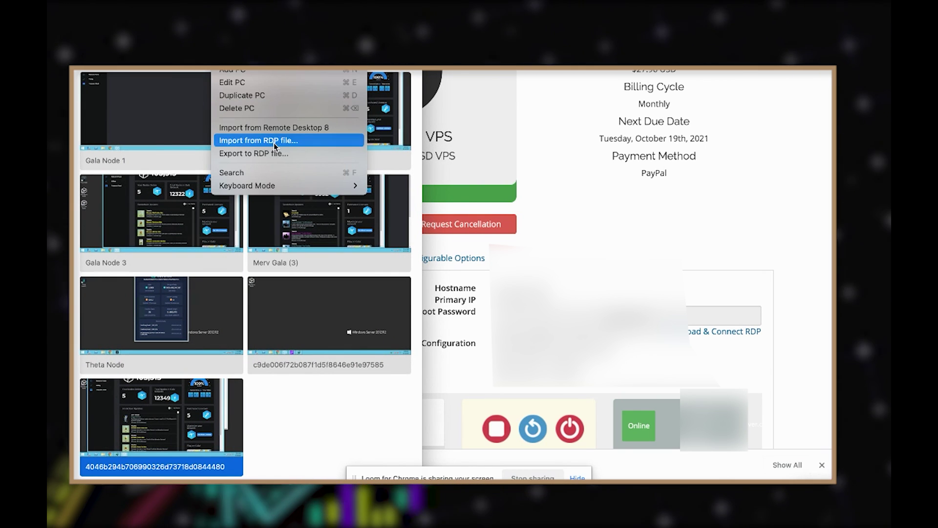
pyautogui.click(306, 140)
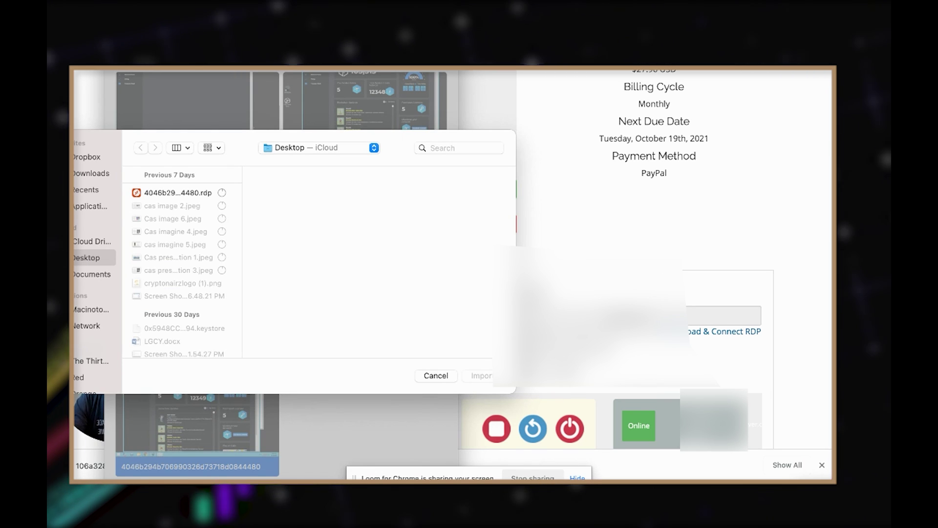
pyautogui.moveTo(90, 465); pyautogui.dragTo(388, 218)
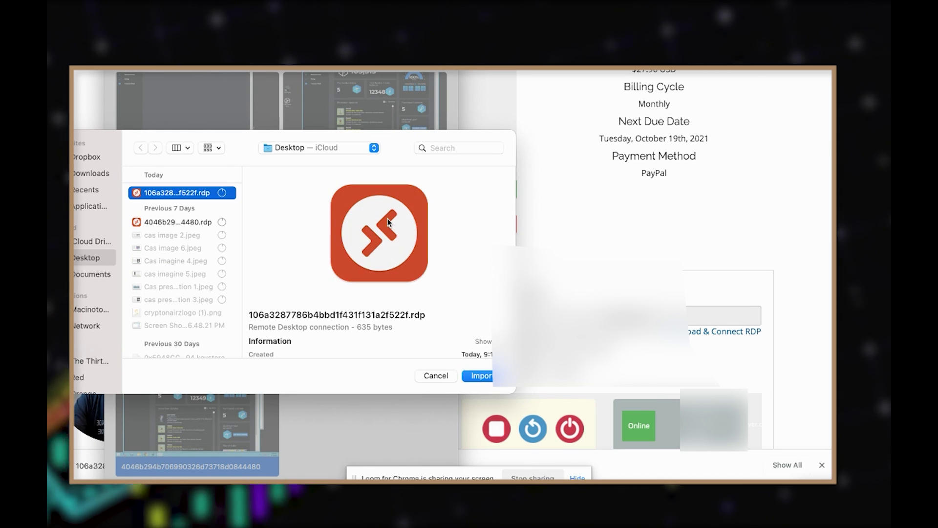
pyautogui.click(479, 375)
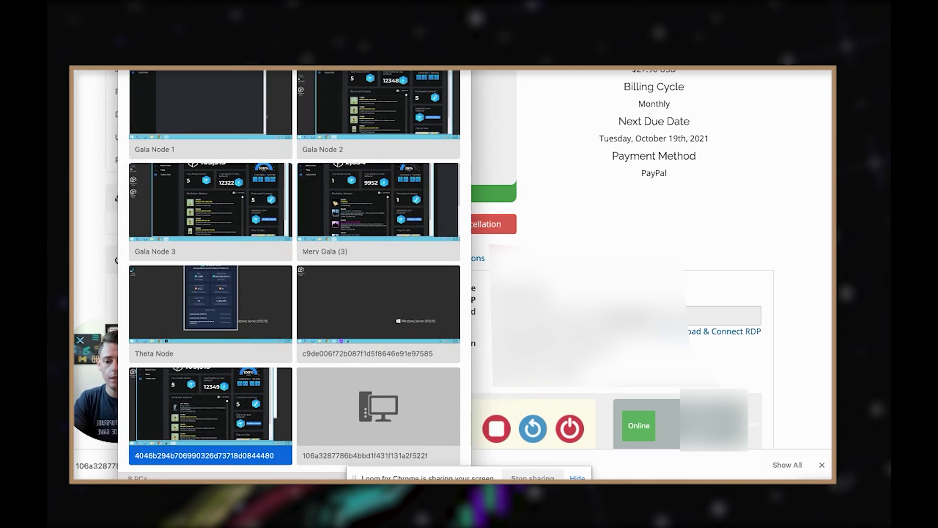
# Connect to the imported VPS as Administrator with the pasted password, accepting the certificate warning
pyautogui.press('super+Tab')
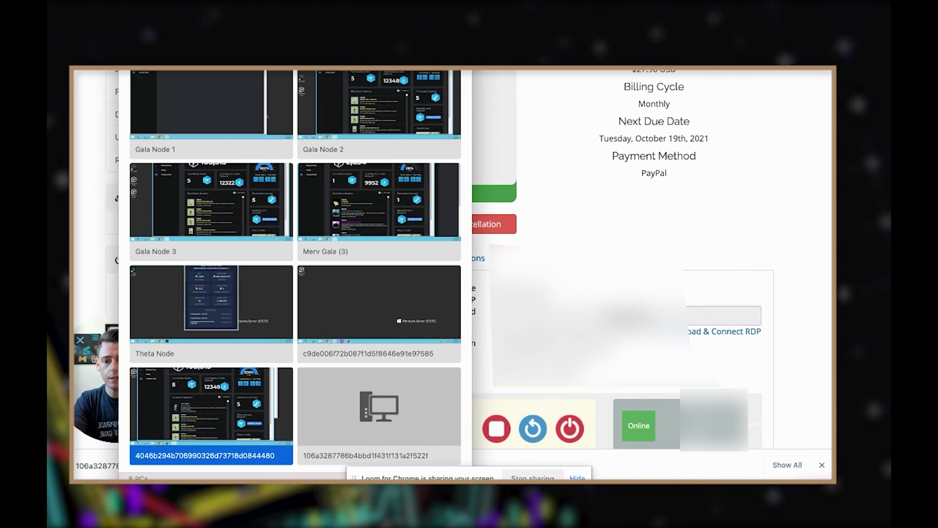
pyautogui.doubleClick(388, 378)
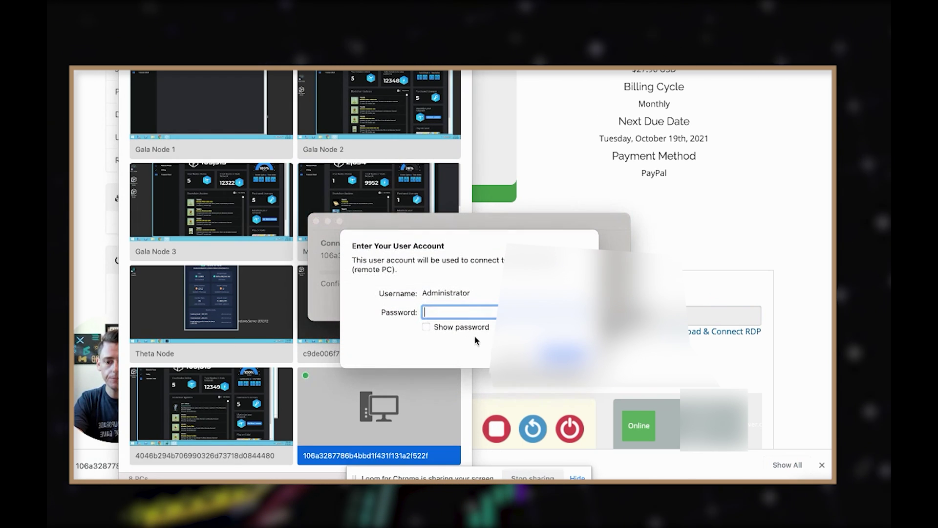
pyautogui.press('super+v')
pyautogui.press('Return')
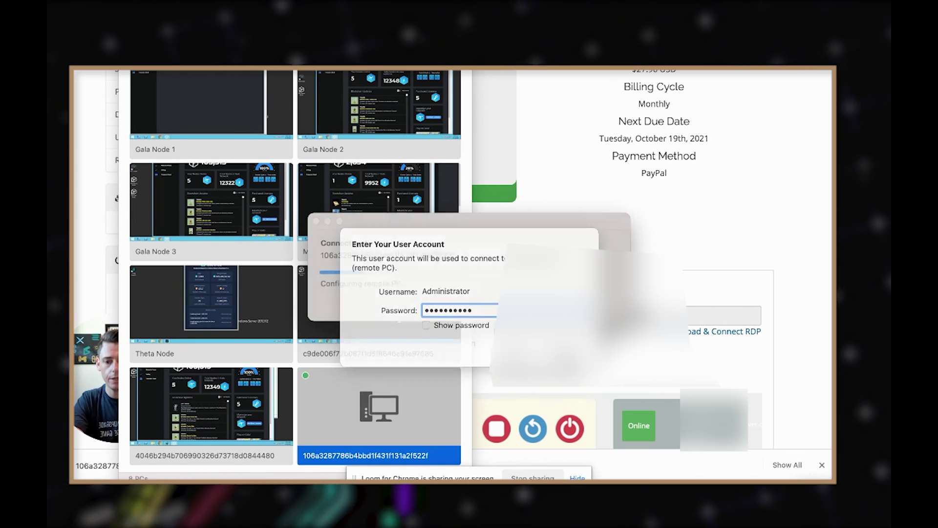
pyautogui.press('Return')
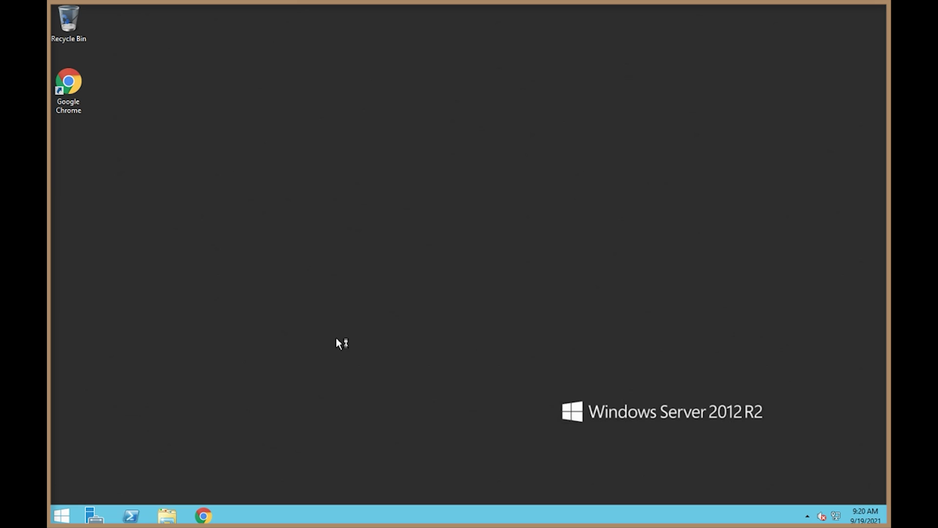
# Search the Start screen for regedit, correcting the misspelled 'rededit' query
pyautogui.click(54, 519)
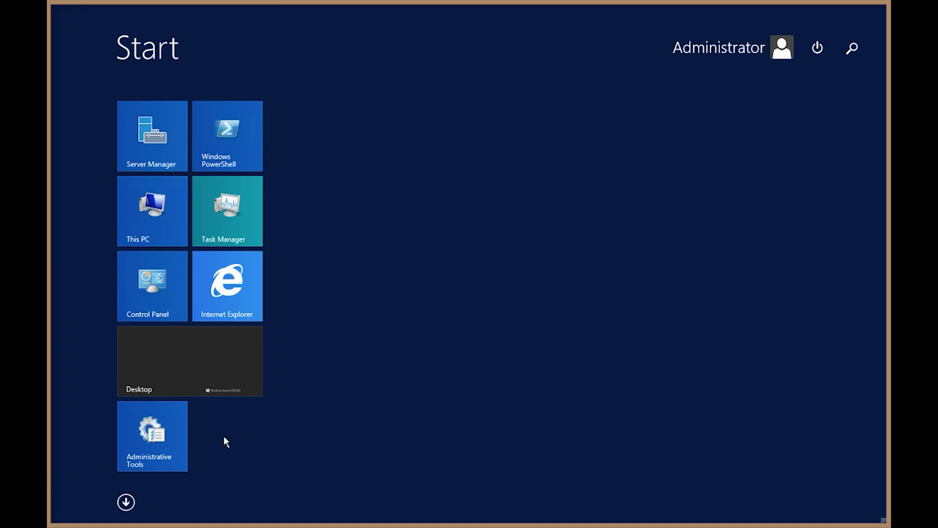
pyautogui.press('super')
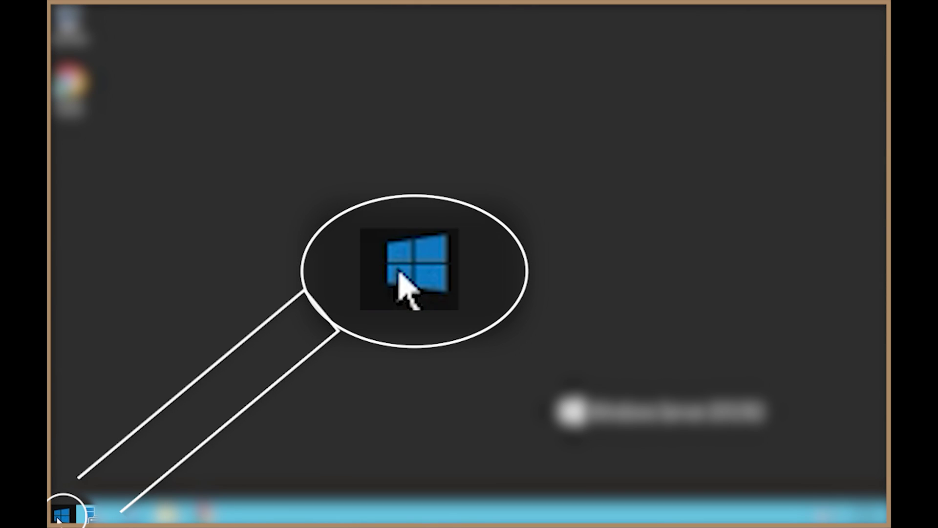
pyautogui.click(59, 518)
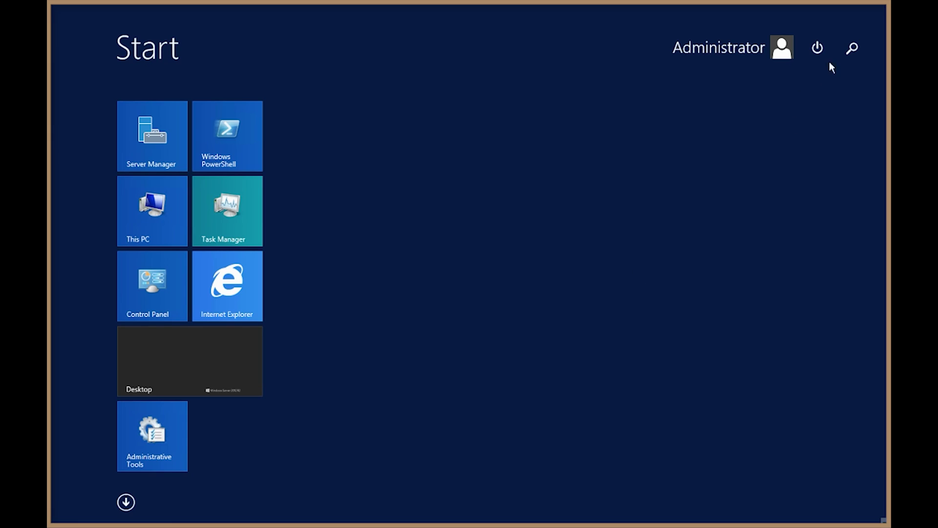
pyautogui.click(852, 51)
pyautogui.write('rededit')
pyautogui.press('Return')
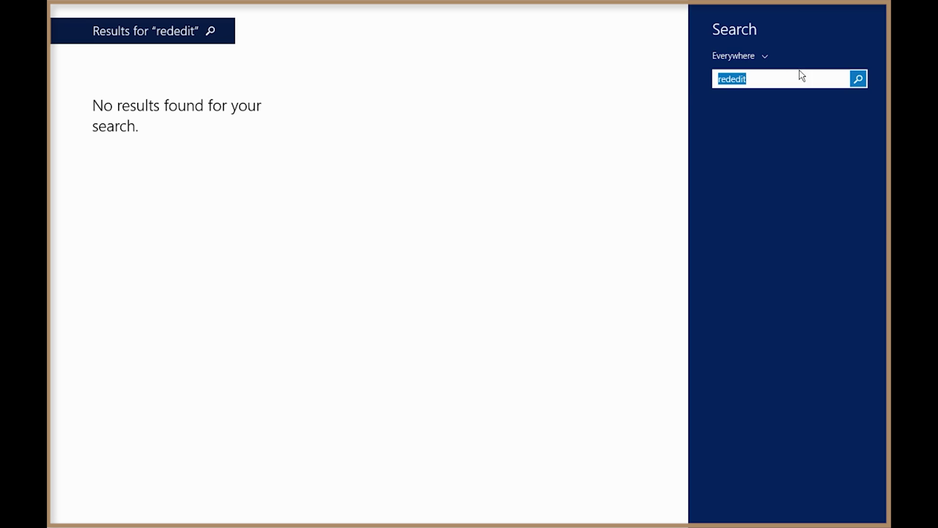
pyautogui.click(752, 84)
pyautogui.write('ged')
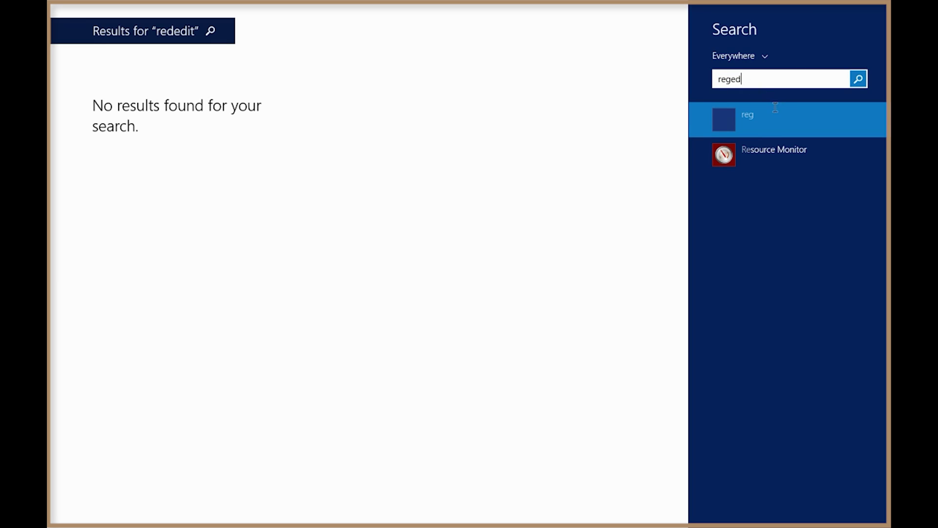
pyautogui.write('it')
# Launch Registry Editor and run an Edit > Find search for 'machineguid'
pyautogui.click(751, 123)
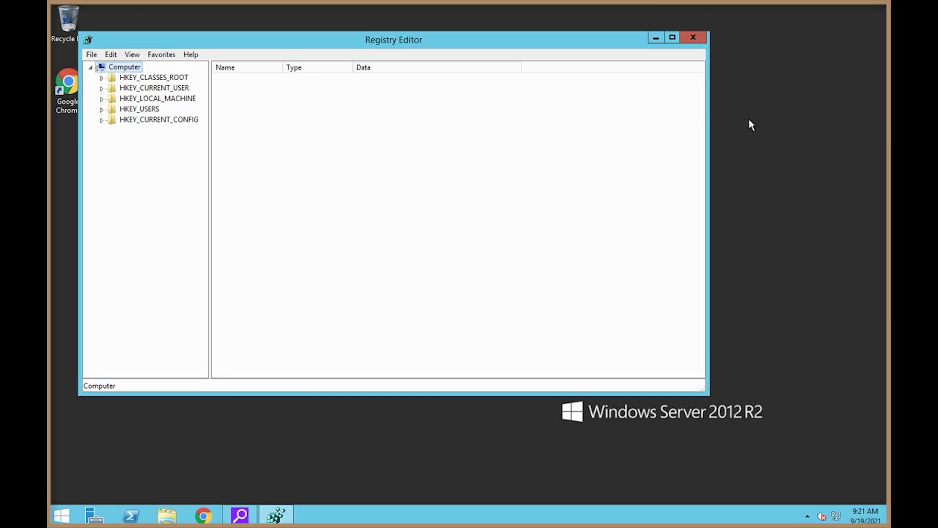
pyautogui.moveTo(313, 48); pyautogui.dragTo(375, 57)
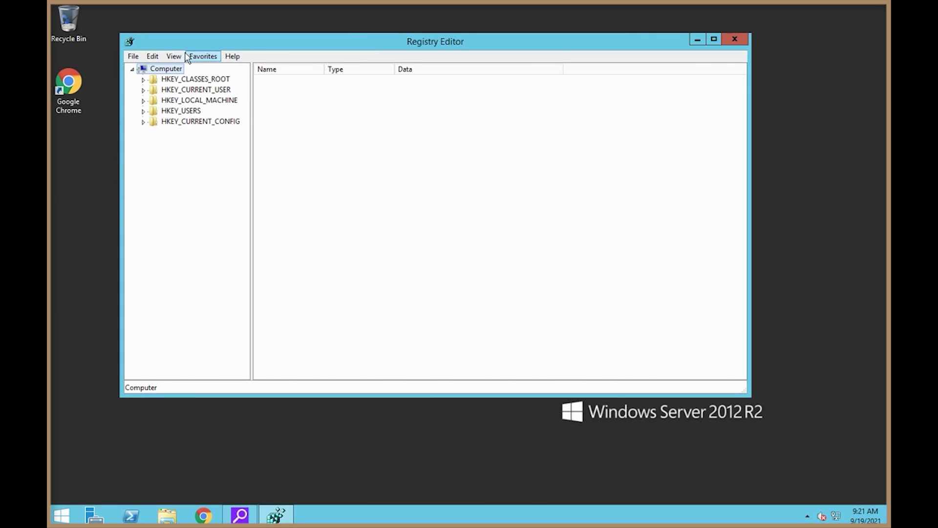
pyautogui.click(153, 58)
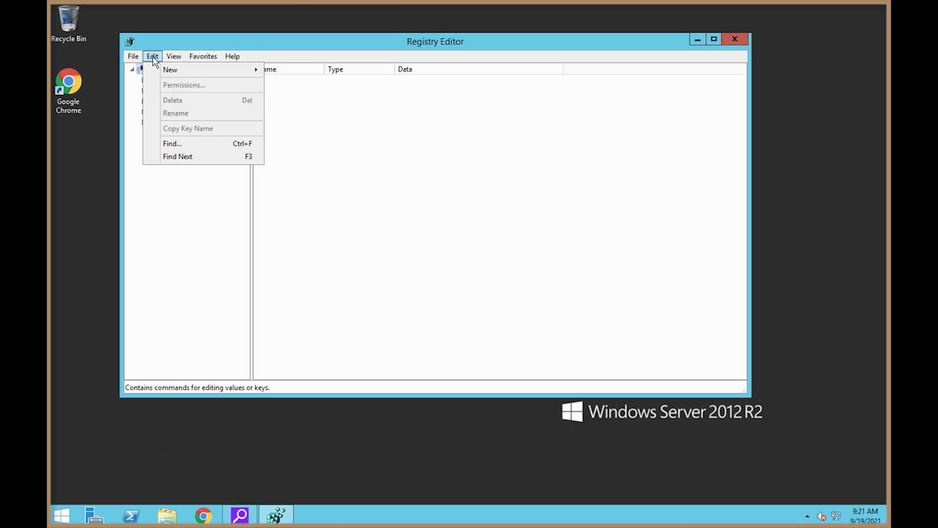
pyautogui.click(191, 148)
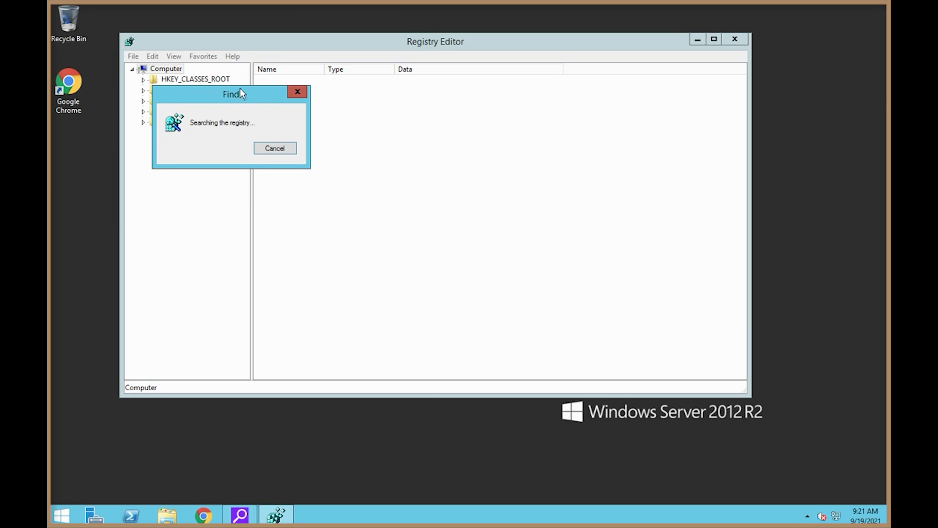
pyautogui.moveTo(244, 92); pyautogui.dragTo(346, 103)
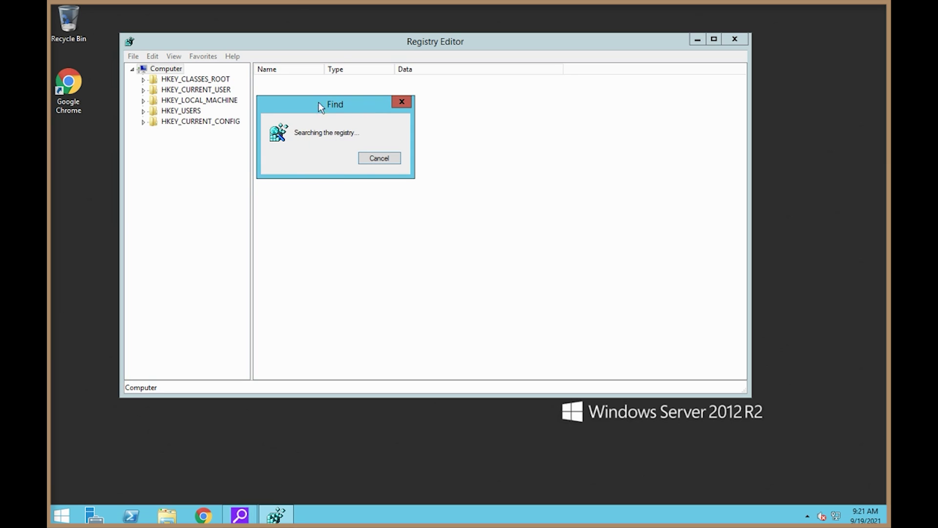
pyautogui.doubleClick(72, 91)
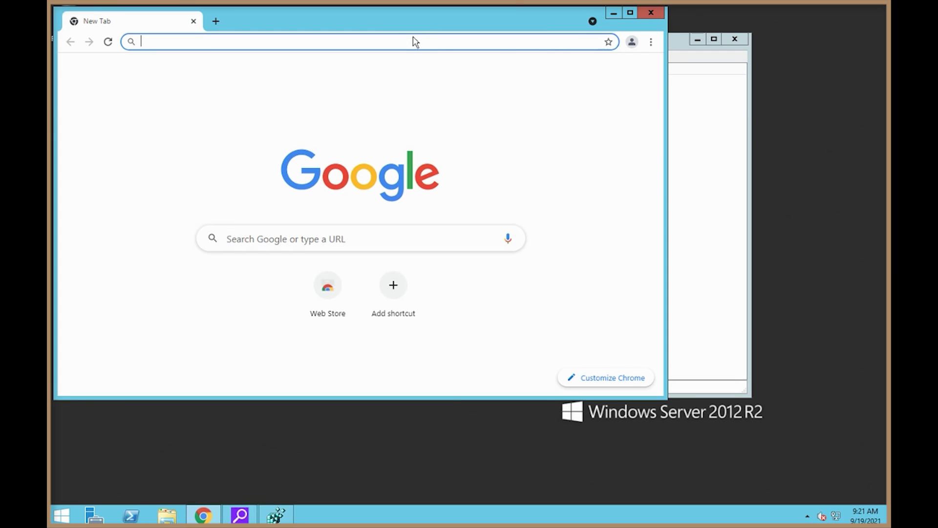
pyautogui.write('www.')
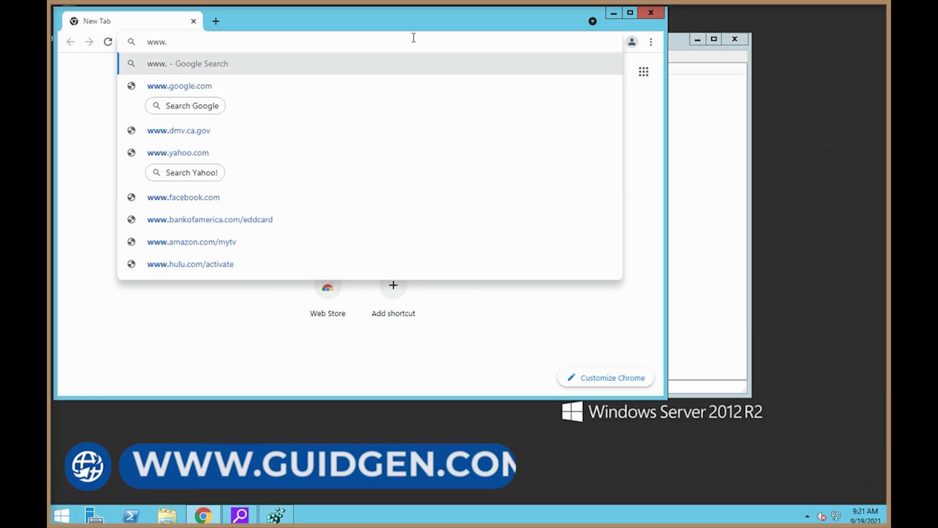
pyautogui.write('guidg')
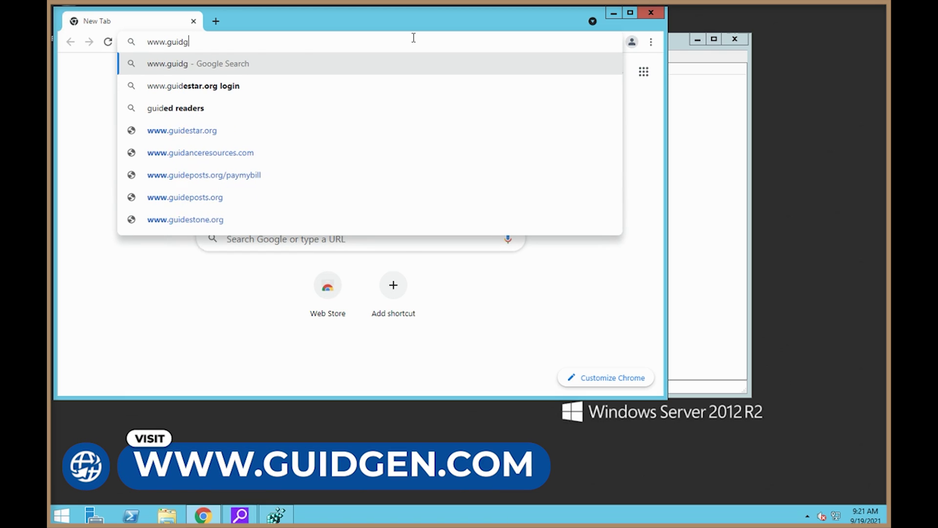
pyautogui.write('en.com')
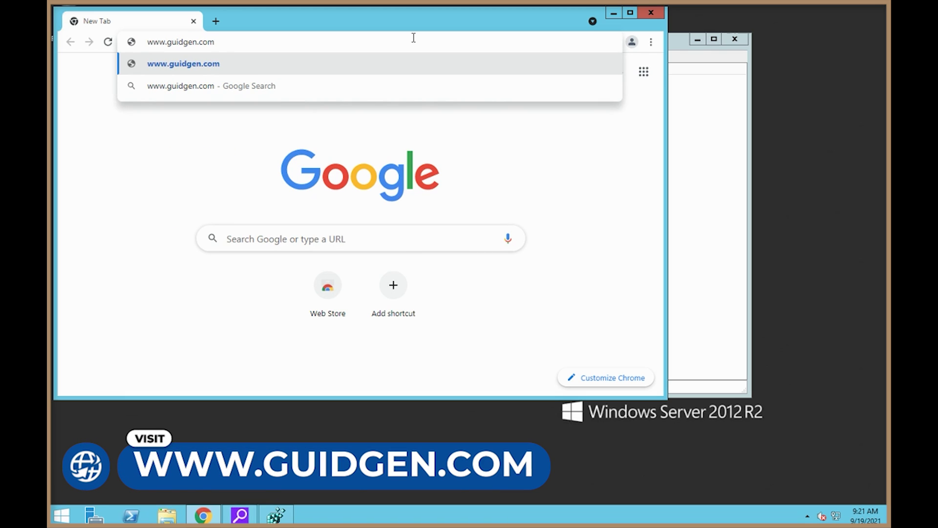
pyautogui.press('Return')
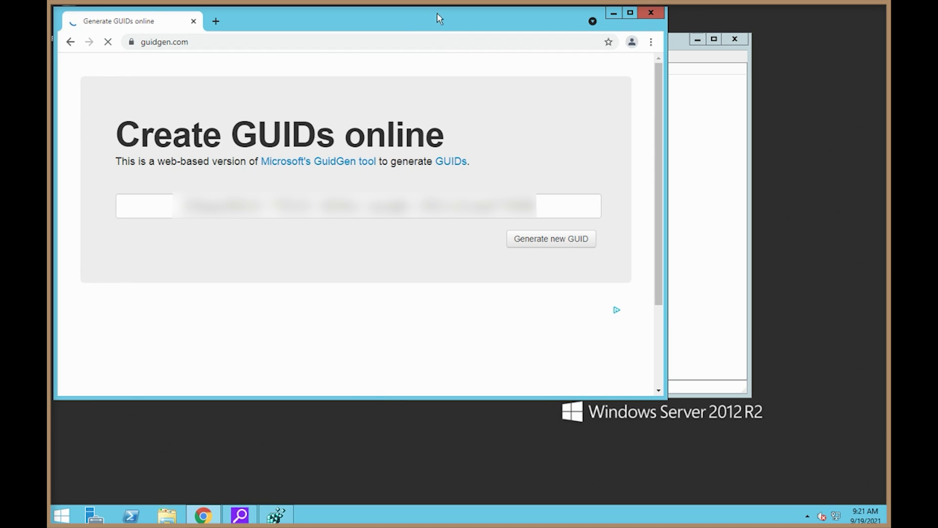
pyautogui.moveTo(438, 17); pyautogui.dragTo(588, 92)
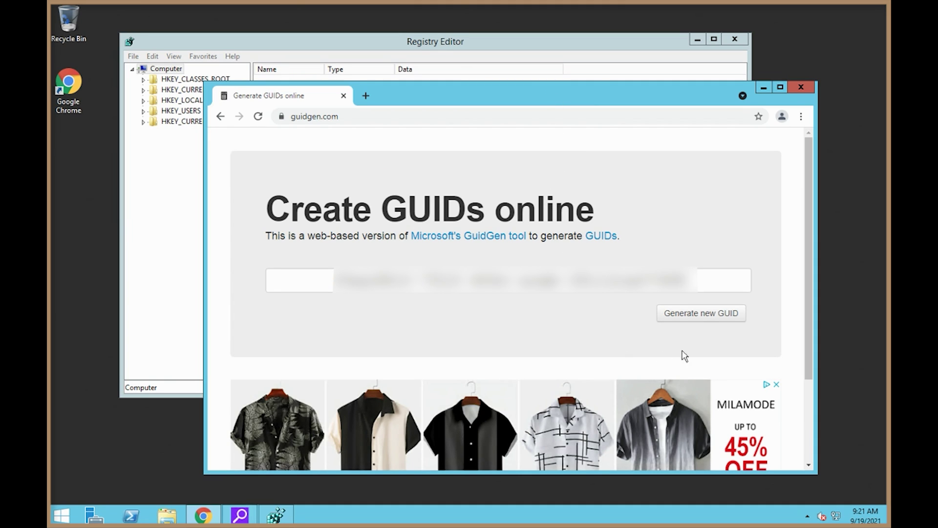
pyautogui.click(707, 316)
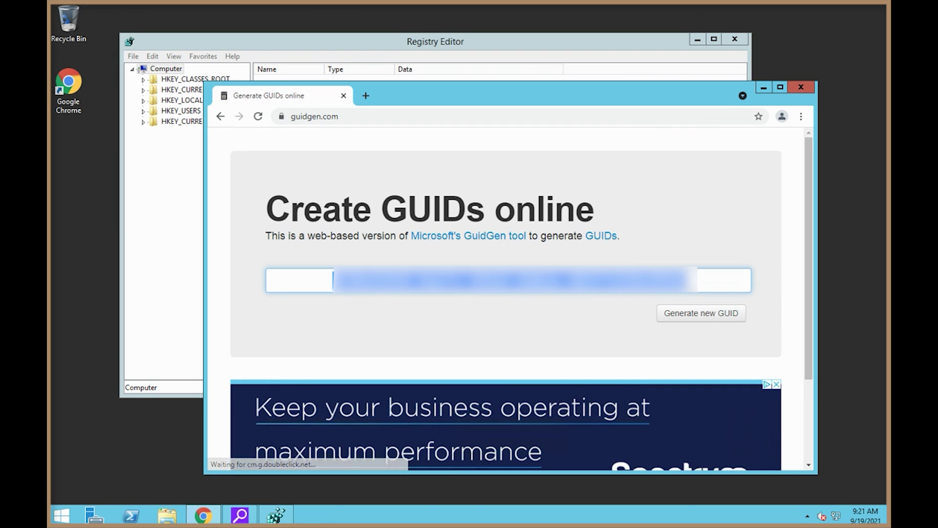
# Set MachineGuid to the new GUID 438e544f-ba7c-40e2-bdca-d537339ef86c, then minimize Registry Editor
pyautogui.click(763, 88)
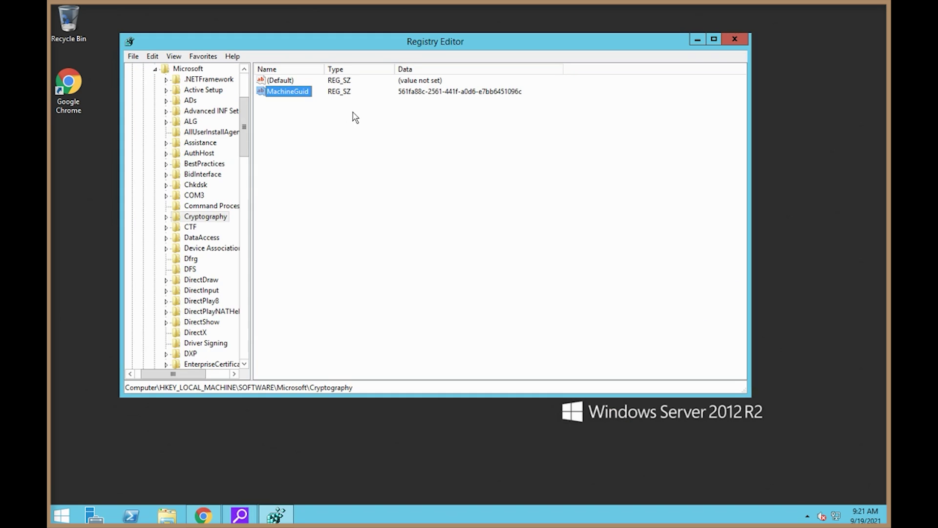
pyautogui.rightClick(287, 96)
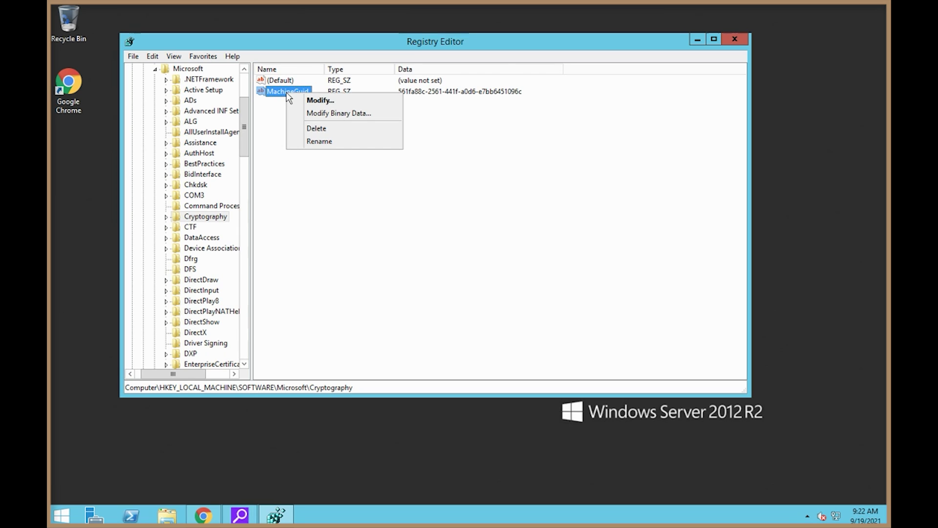
pyautogui.click(326, 102)
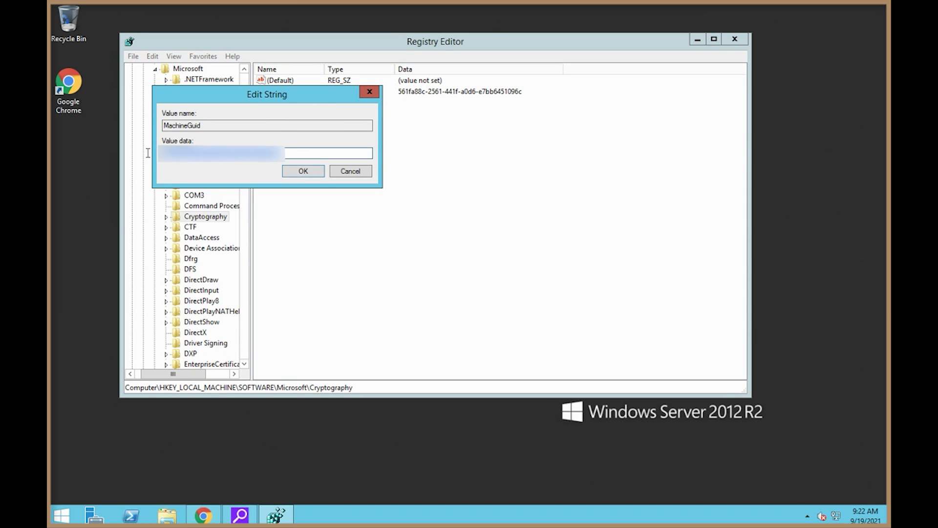
pyautogui.press('End')
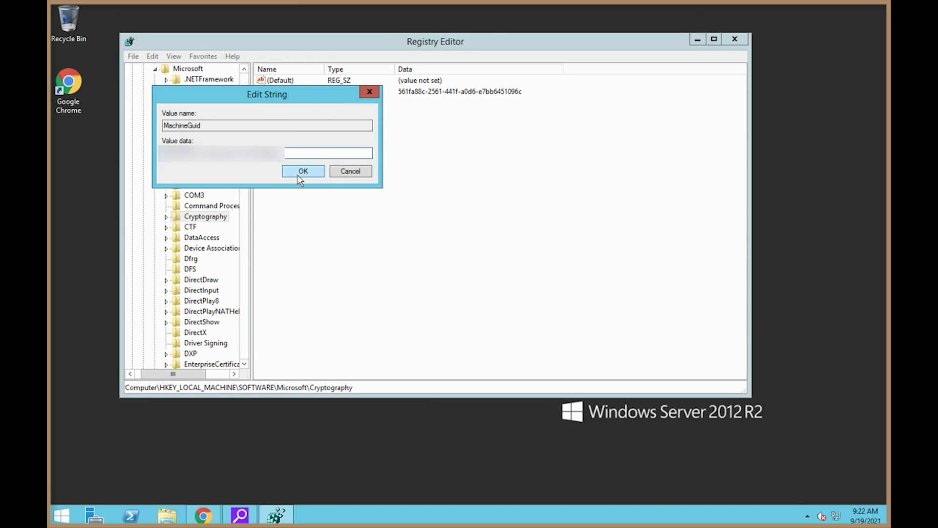
pyautogui.click(300, 173)
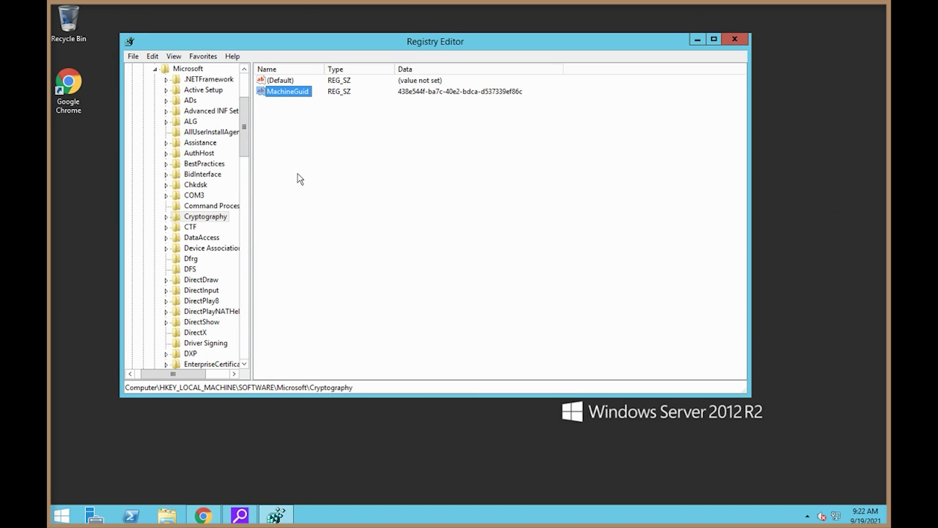
pyautogui.click(698, 40)
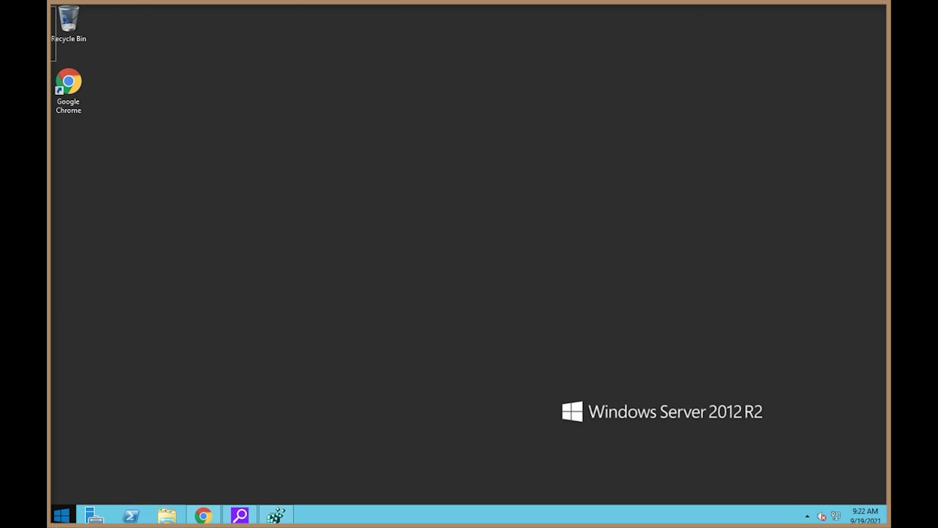
# Search Google for 'gala games' in Chrome and open the Gala Games site
pyautogui.doubleClick(67, 85)
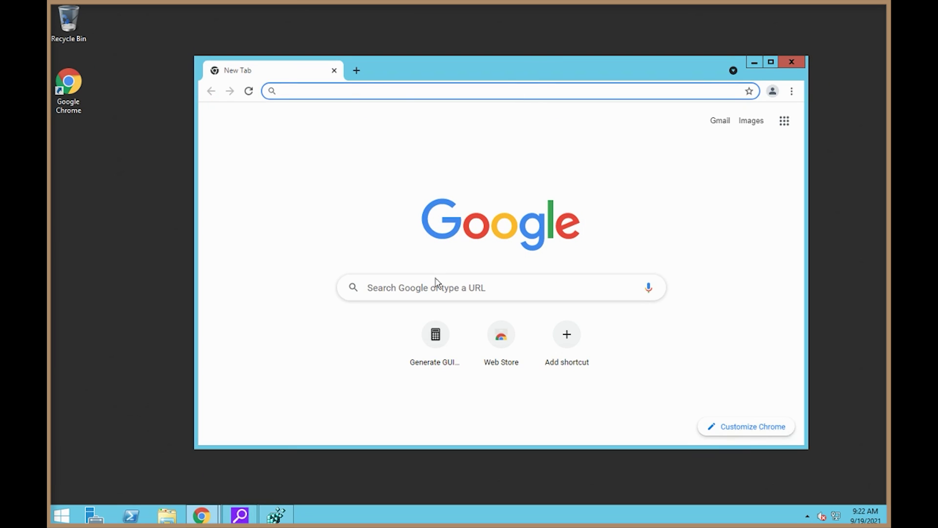
pyautogui.click(437, 284)
pyautogui.write('gal')
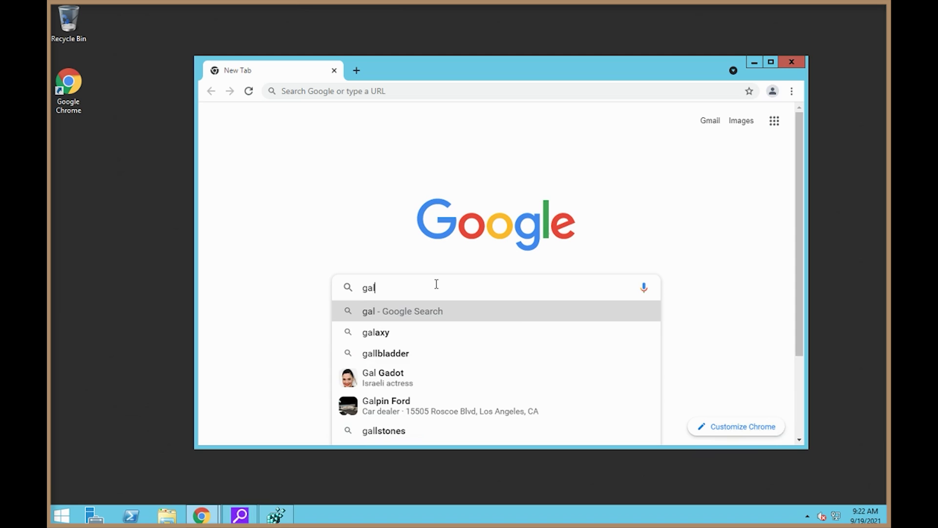
pyautogui.write('a games')
pyautogui.press('Return')
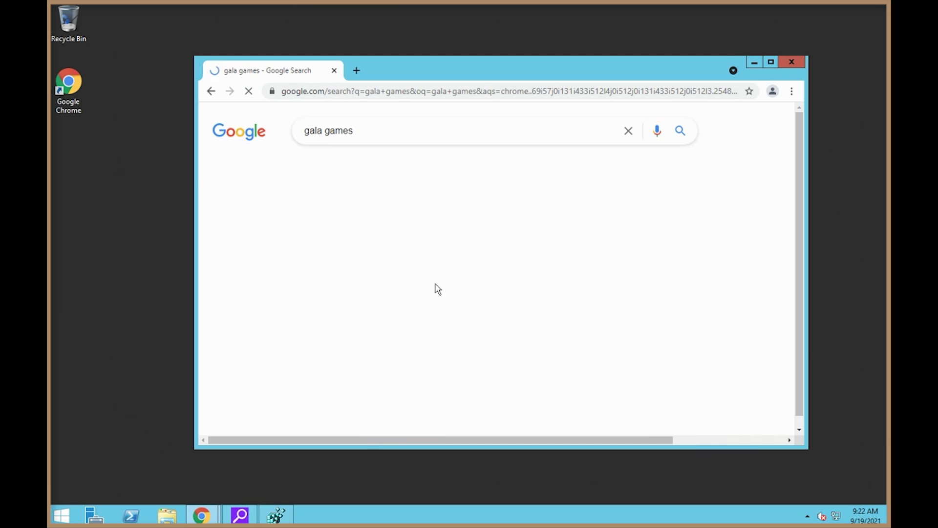
pyautogui.click(348, 232)
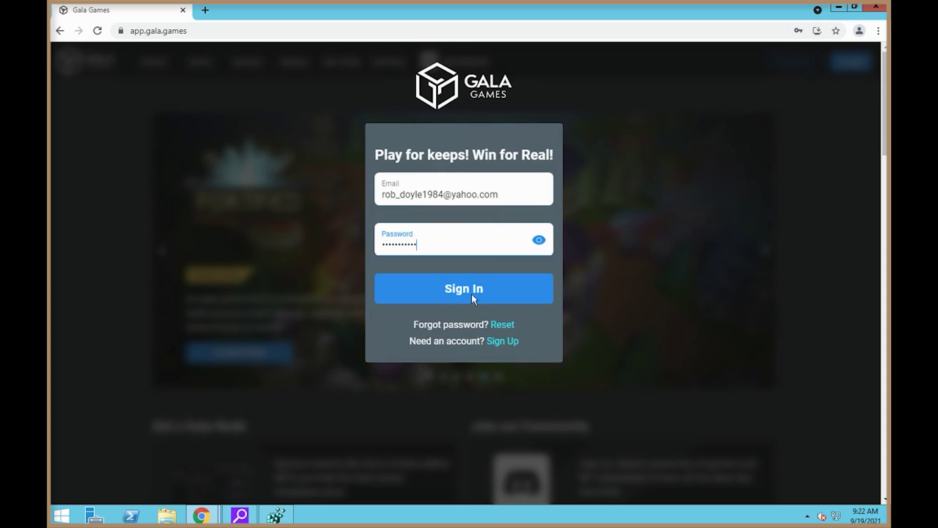
# Sign in, dismiss the save-password offer, and confirm with the six-digit authenticator code
pyautogui.click(472, 294)
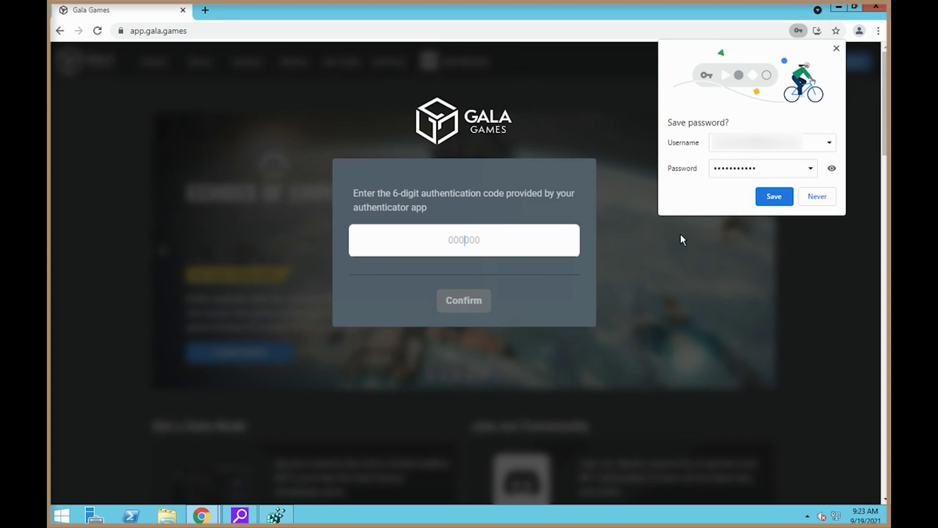
pyautogui.click(837, 49)
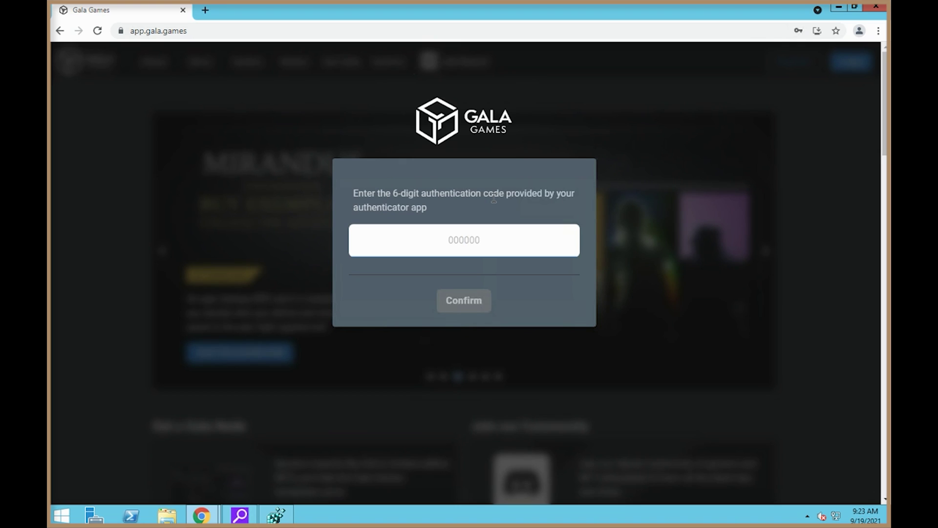
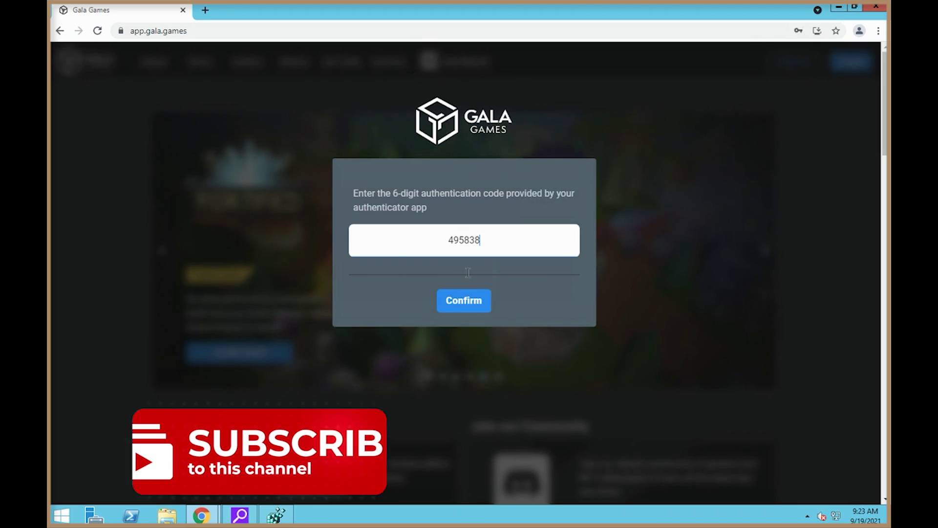
pyautogui.click(470, 303)
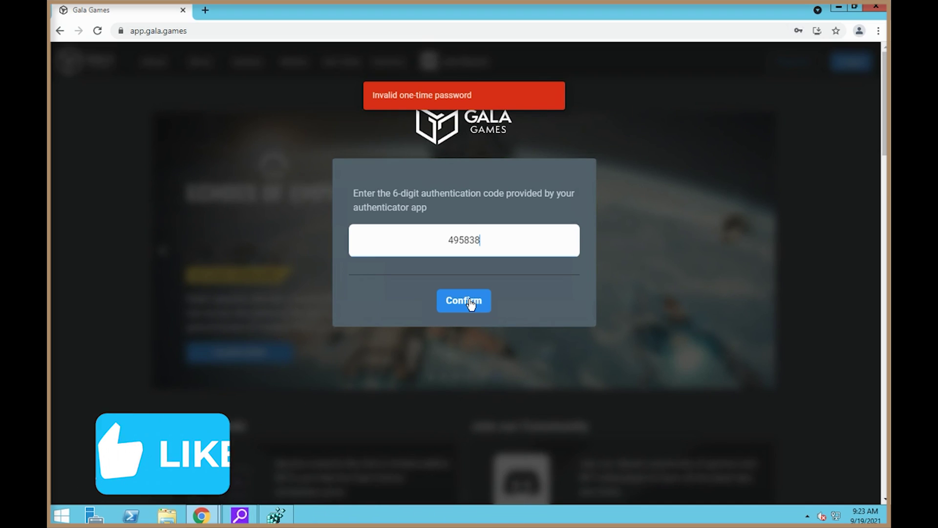
pyautogui.click(476, 303)
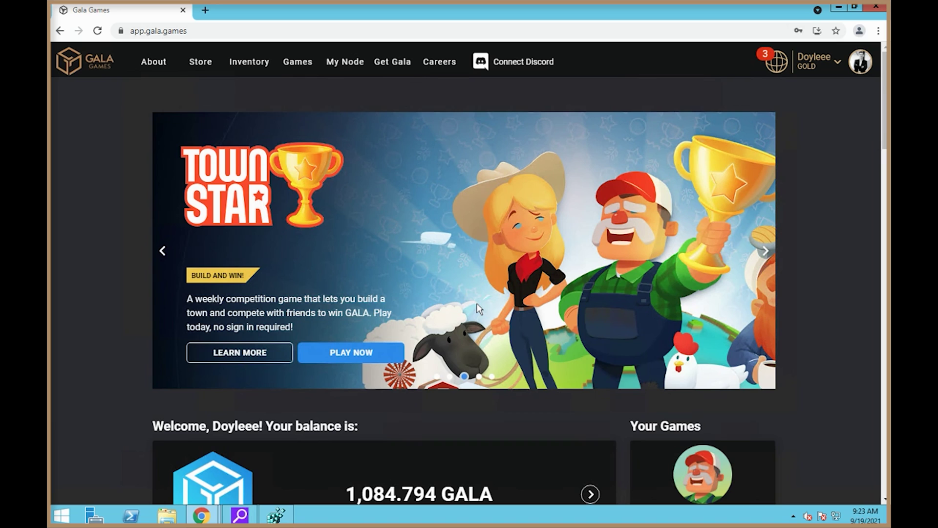
# Open Notifications and review Recent Activity, including the 3,044 GALA mined and node license purchases
pyautogui.click(777, 61)
pyautogui.scroll(-2, 798, 218)
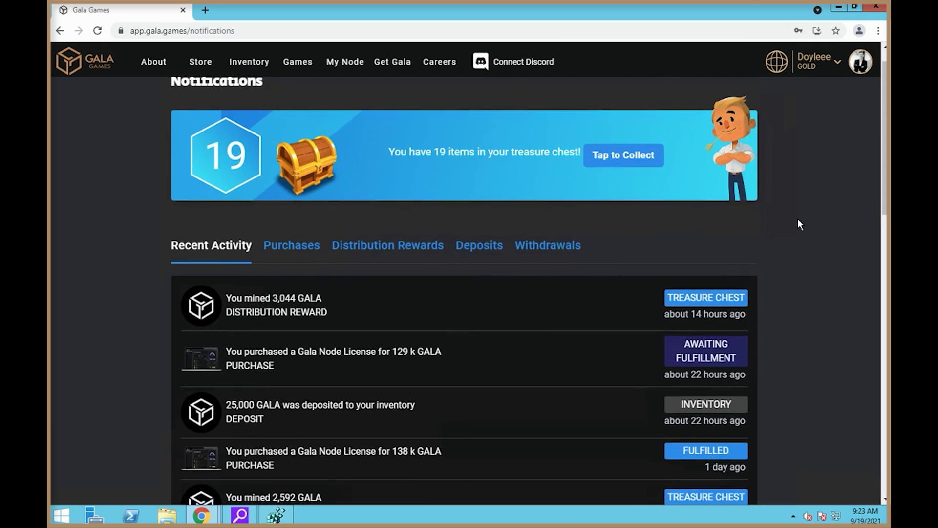
pyautogui.scroll(-2, 798, 219)
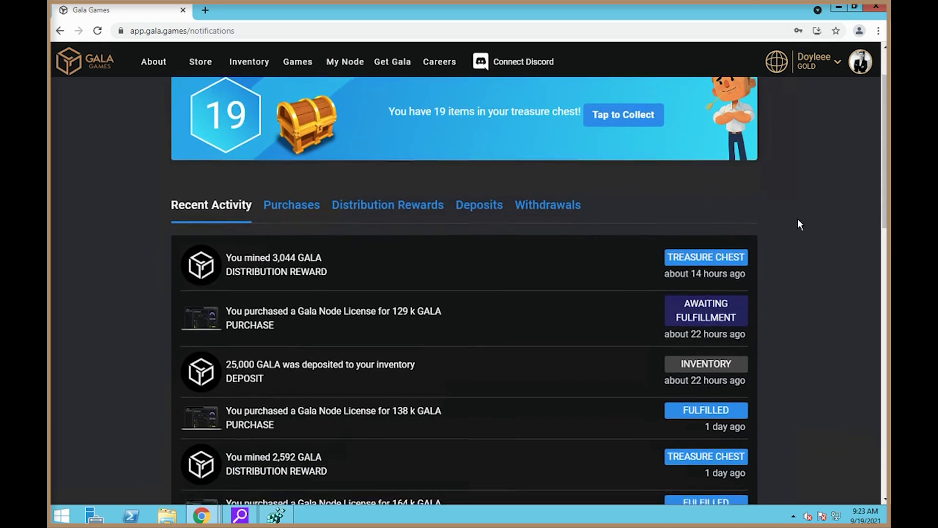
pyautogui.scroll(-1, 798, 218)
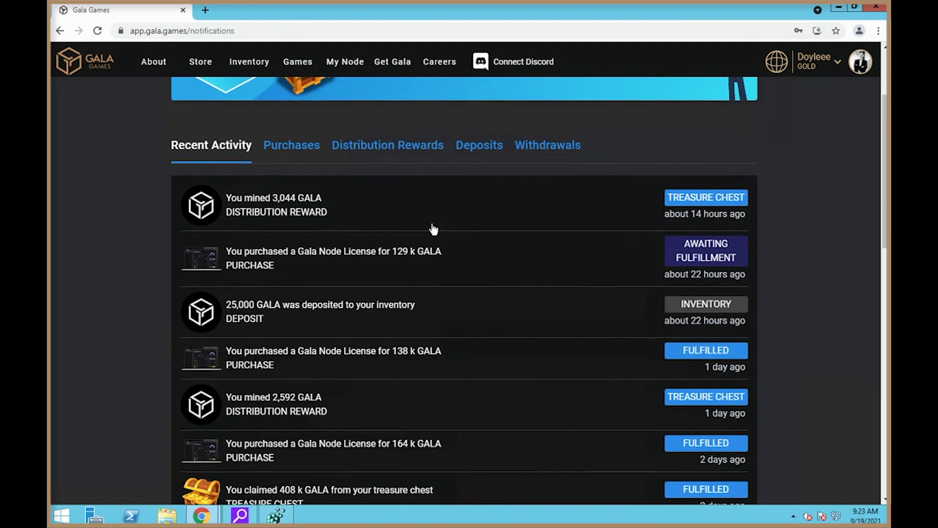
pyautogui.scroll(-1, 339, 209)
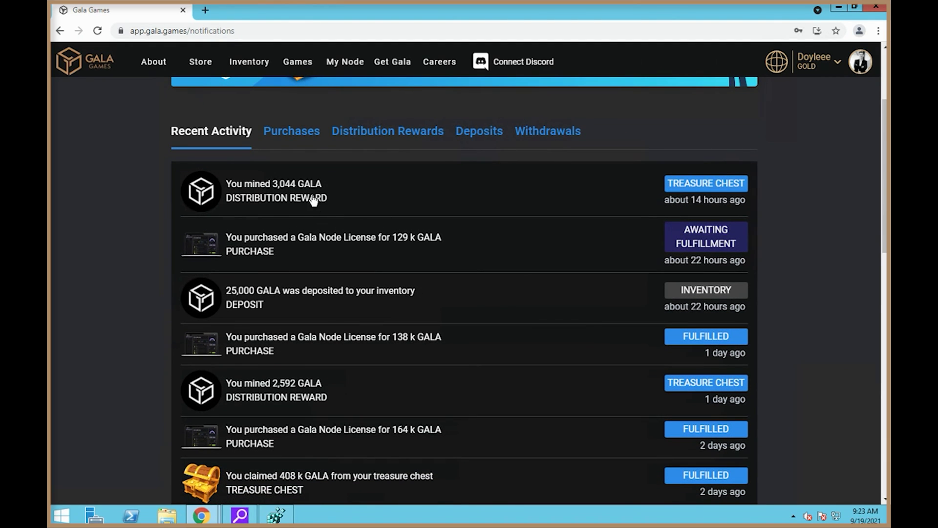
pyautogui.scroll(-2, 335, 209)
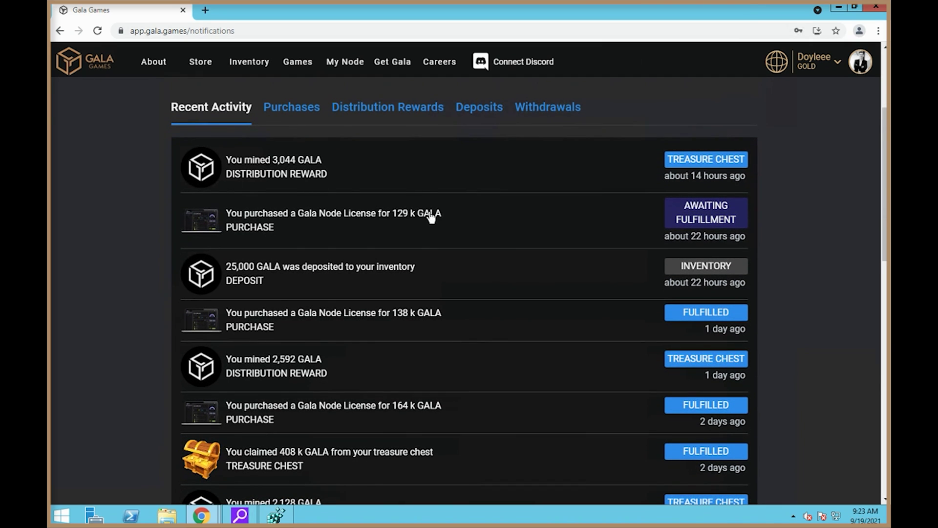
pyautogui.scroll(-3, 430, 217)
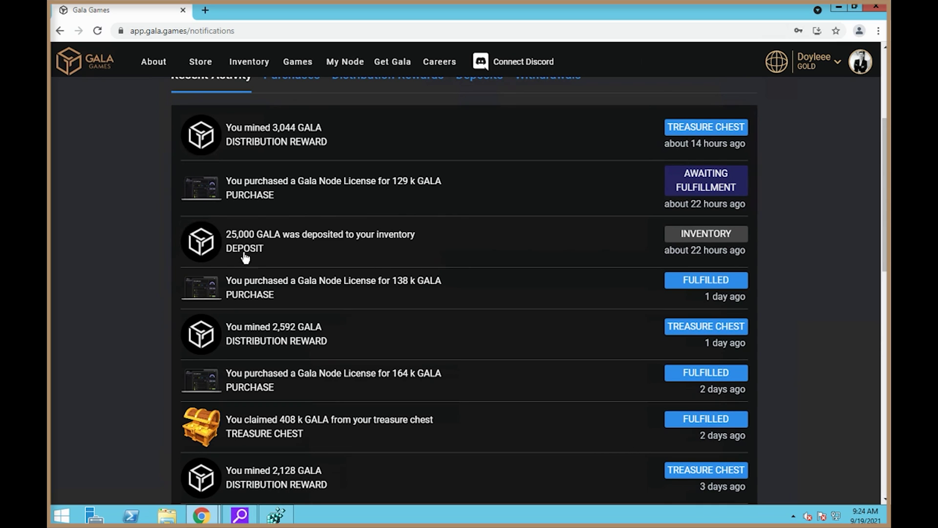
pyautogui.scroll(-3, 279, 249)
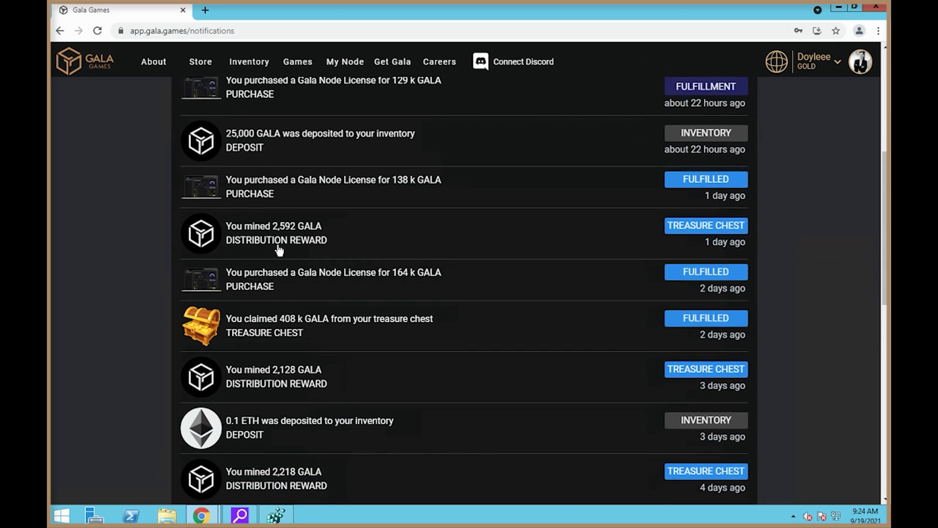
pyautogui.scroll(-3, 279, 250)
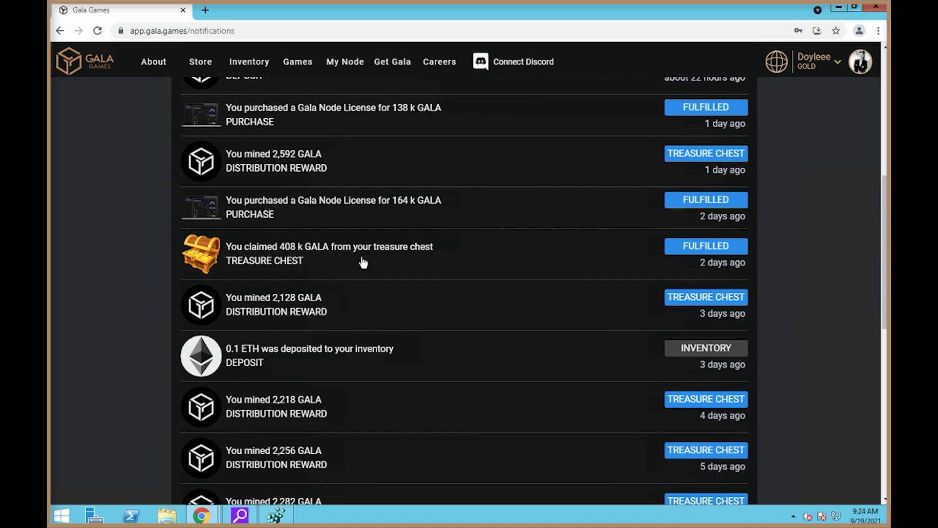
pyautogui.scroll(-1, 307, 271)
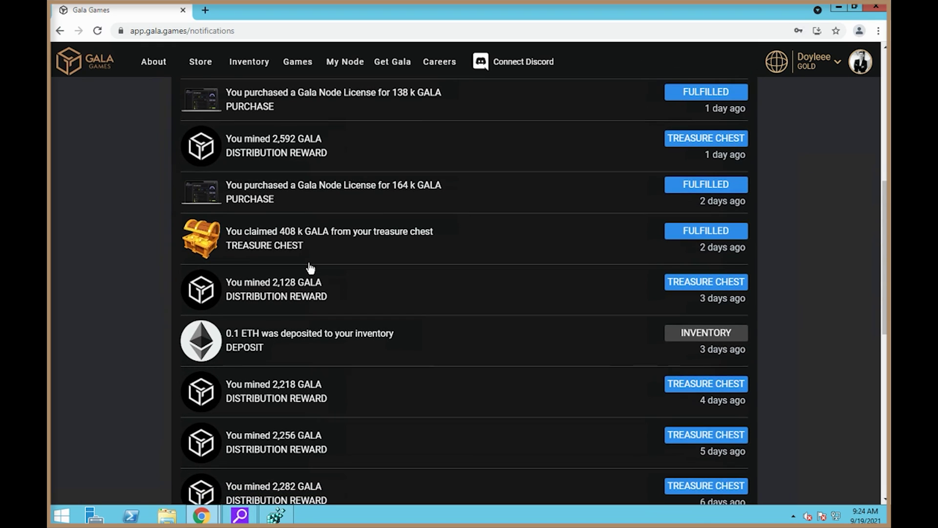
pyautogui.scroll(-2, 310, 231)
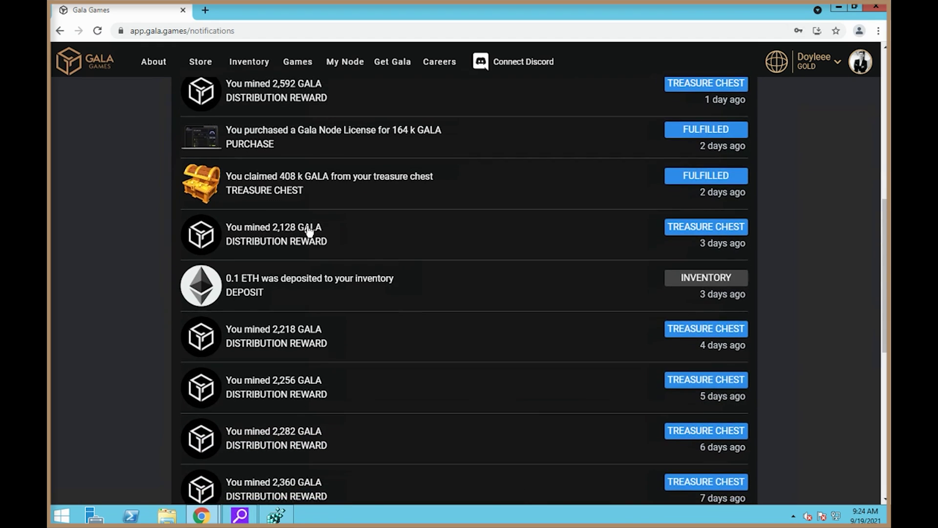
pyautogui.scroll(-4, 309, 231)
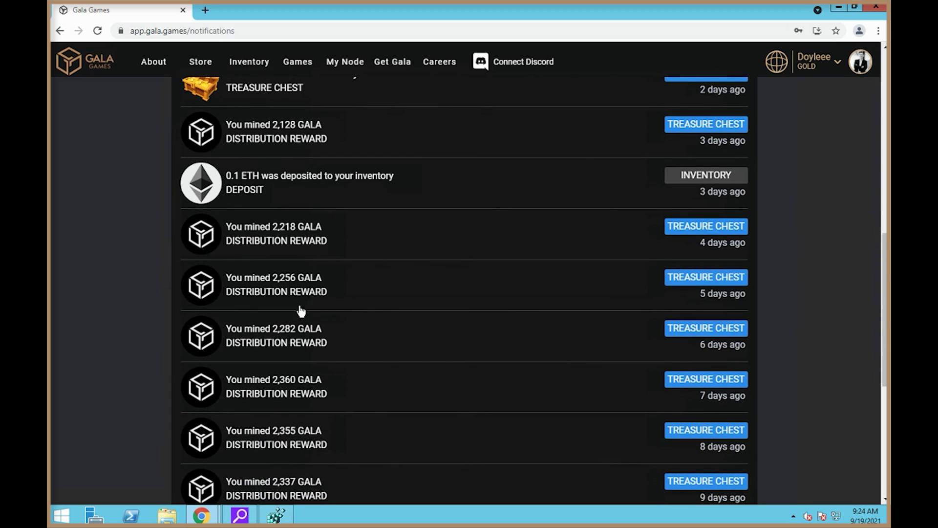
pyautogui.scroll(-2, 299, 310)
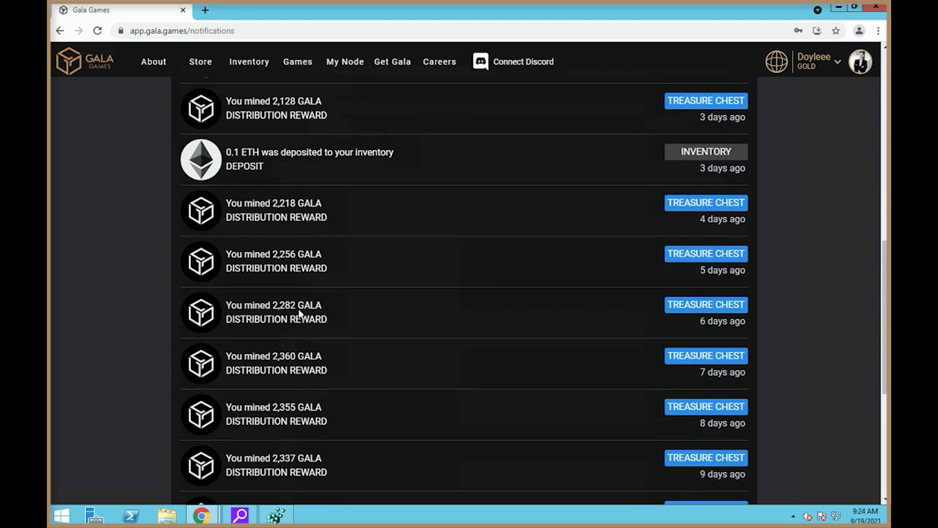
pyautogui.scroll(20, 299, 311)
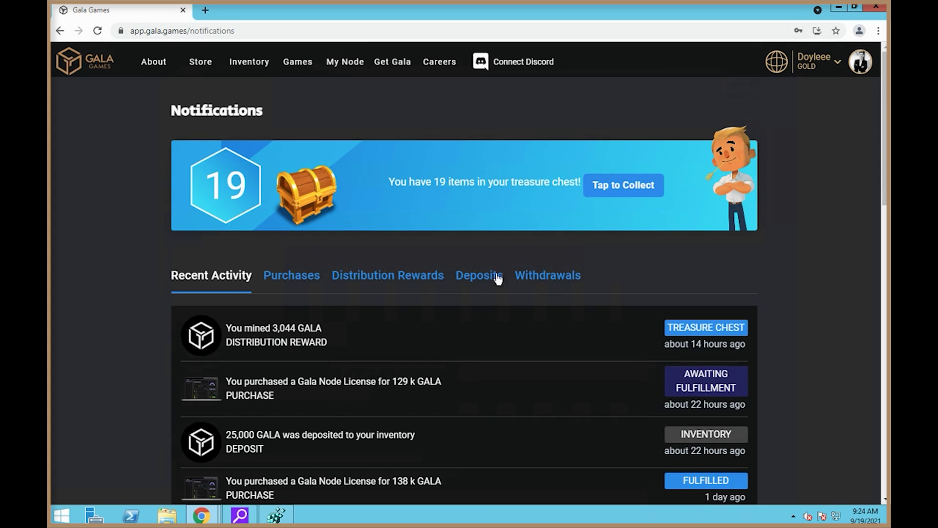
# Open the treasure chest and browse its unclaimed rewards, such as 7,765 GALA and Sentinel Uncommon Skin
pyautogui.click(615, 187)
pyautogui.scroll(-1, 473, 283)
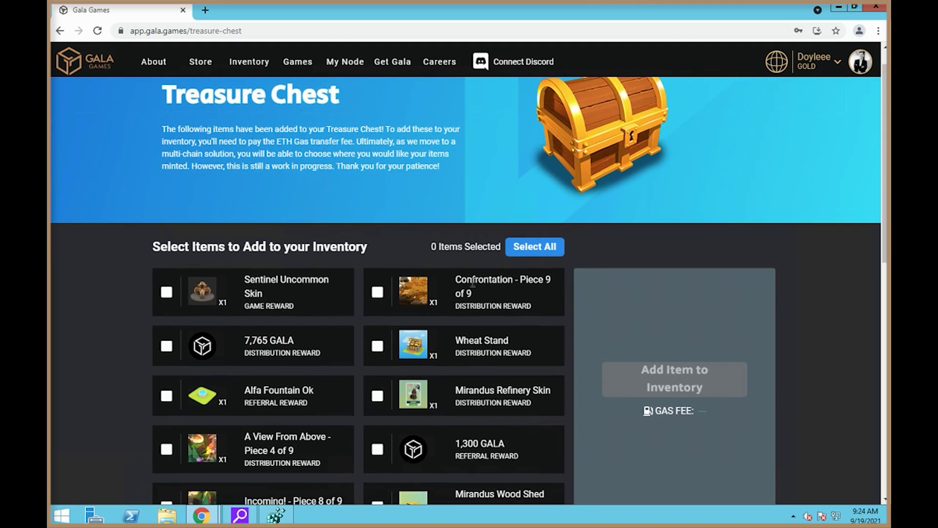
pyautogui.scroll(-2, 473, 284)
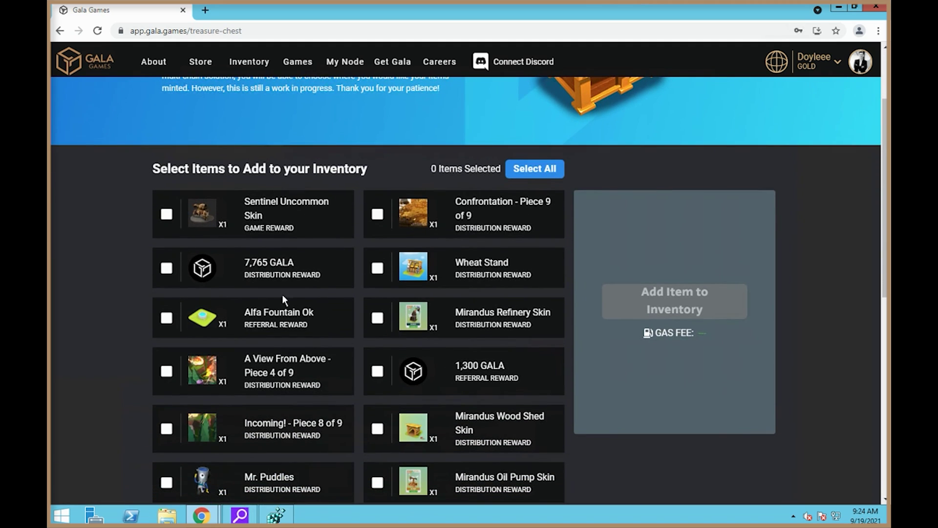
pyautogui.scroll(-2, 327, 327)
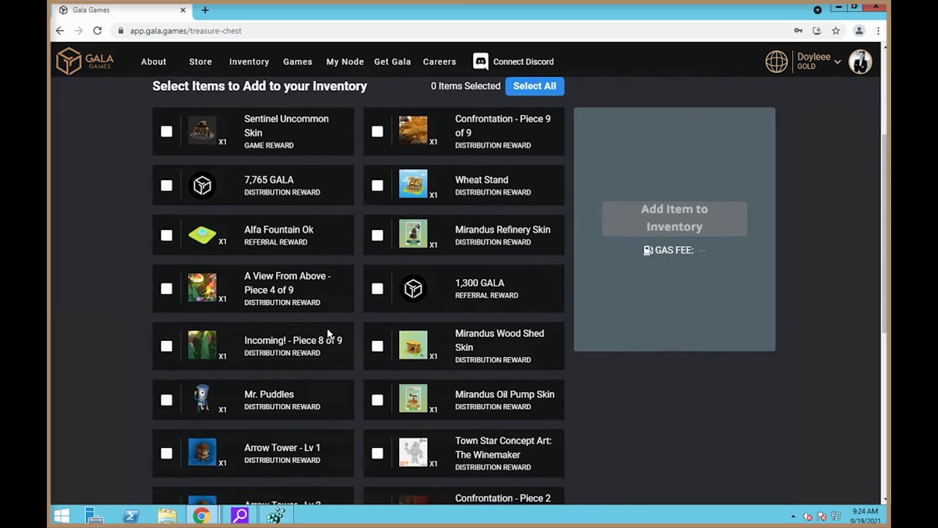
pyautogui.scroll(-1, 356, 333)
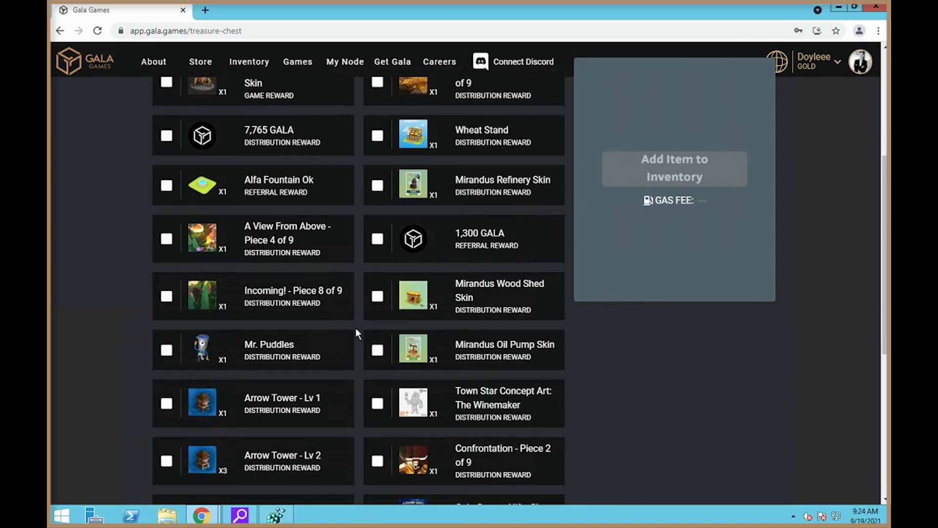
pyautogui.scroll(-1, 356, 334)
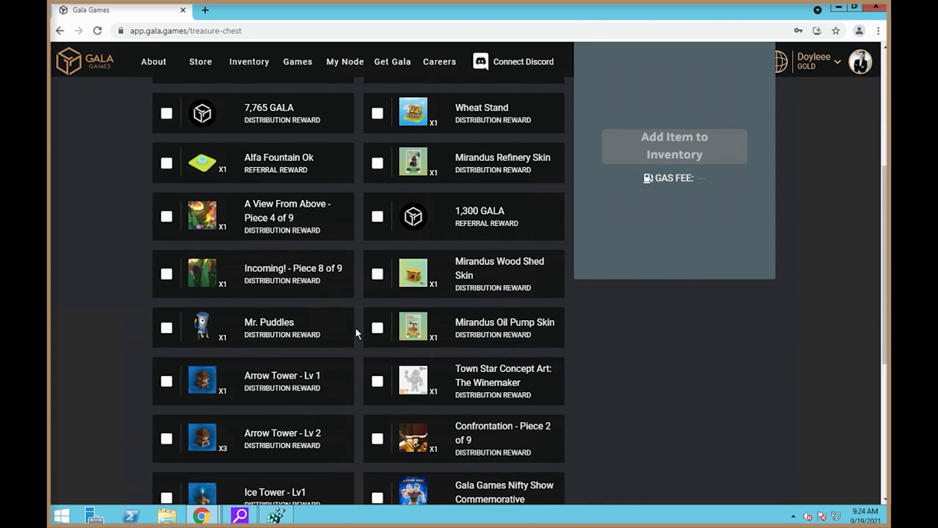
pyautogui.scroll(-1, 355, 328)
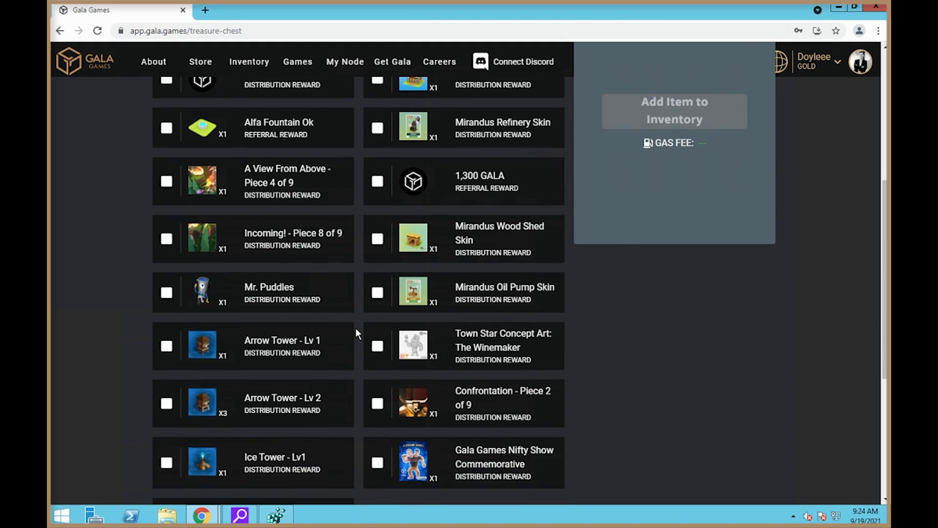
pyautogui.scroll(-1, 356, 328)
pyautogui.scroll(-1, 356, 330)
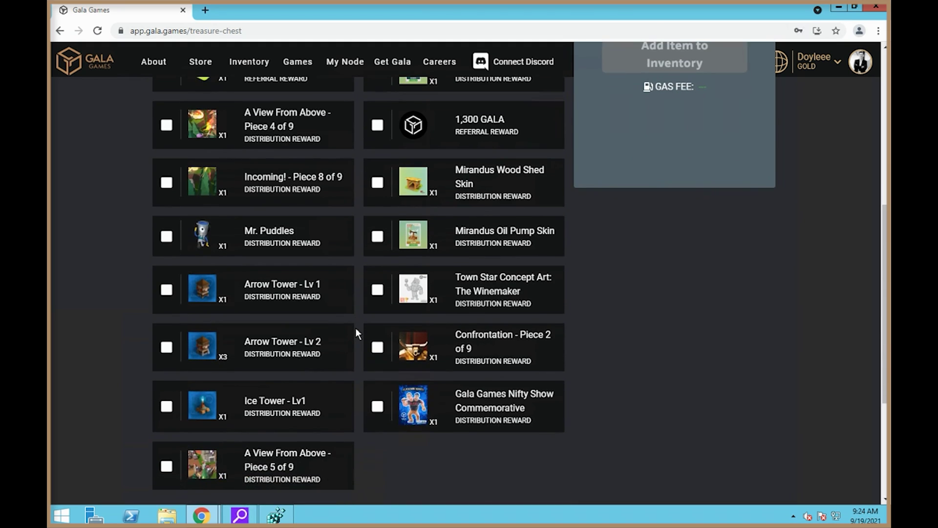
pyautogui.scroll(8, 356, 330)
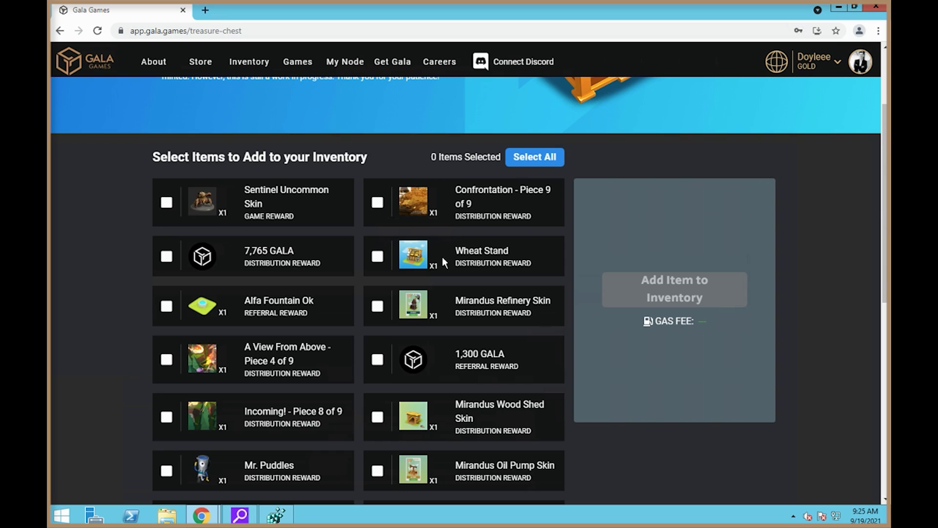
pyautogui.scroll(1, 441, 257)
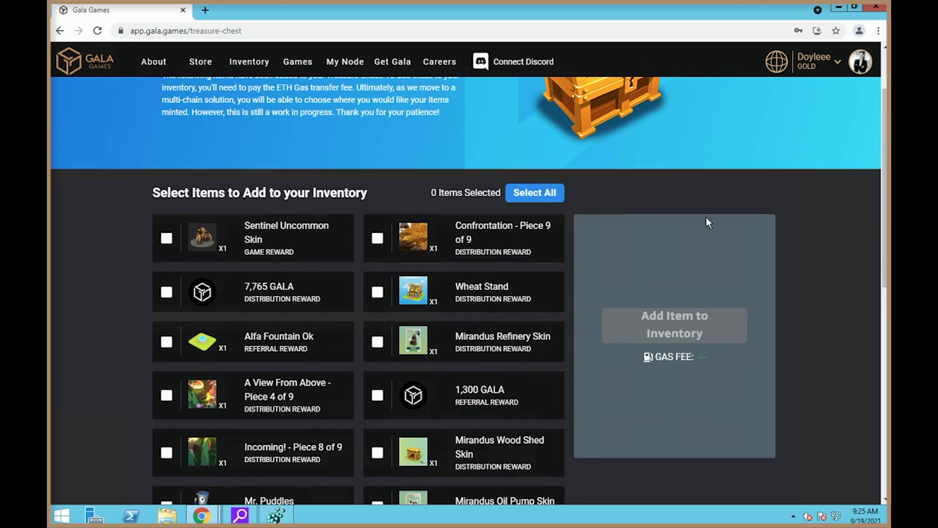
# Download the Windows node installer gala_win.exe from Account > Node Info and launch it
pyautogui.click(862, 65)
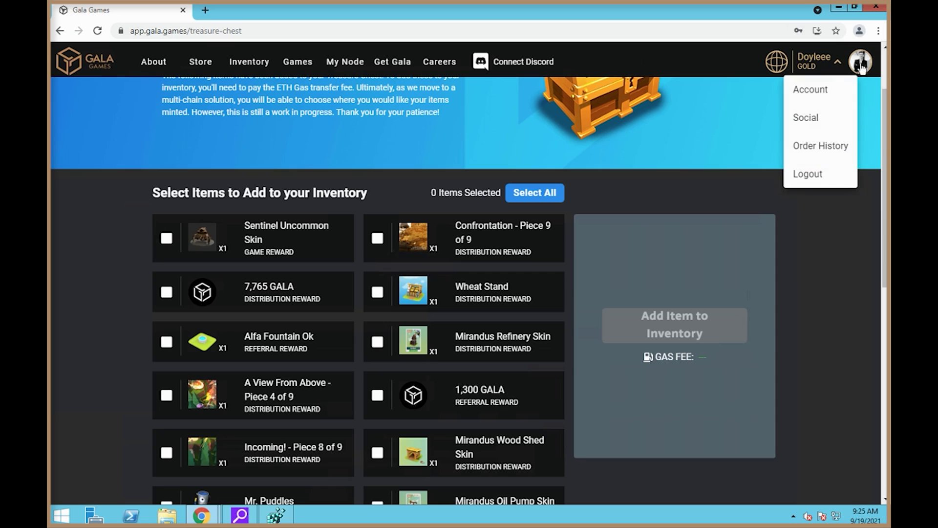
pyautogui.click(825, 90)
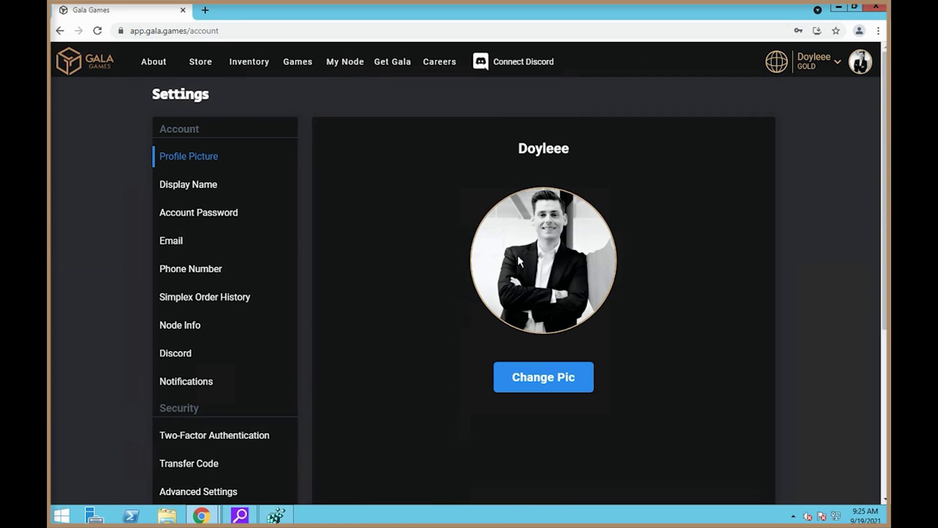
pyautogui.click(188, 328)
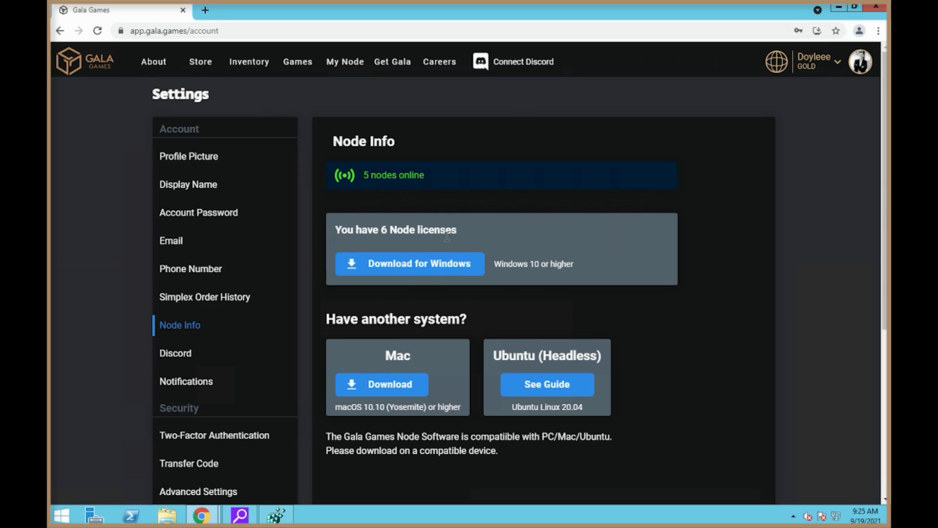
pyautogui.click(429, 270)
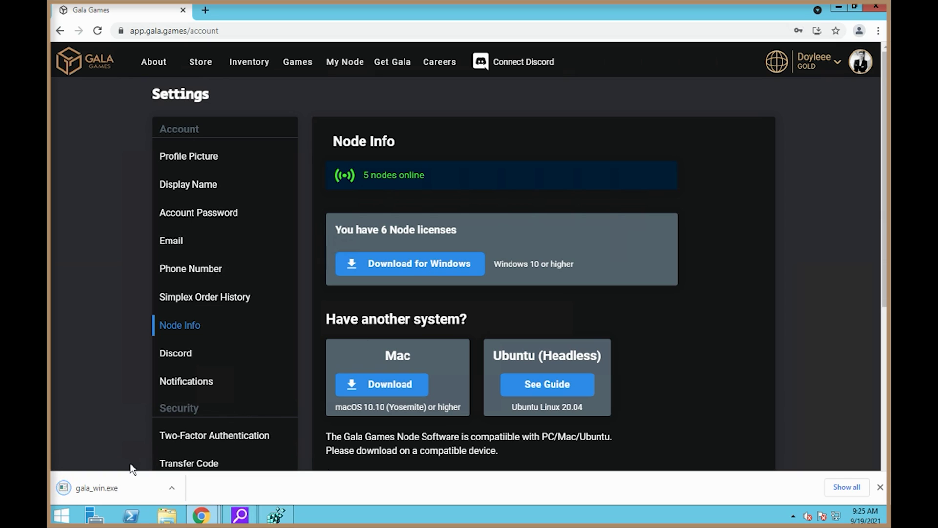
pyautogui.click(108, 483)
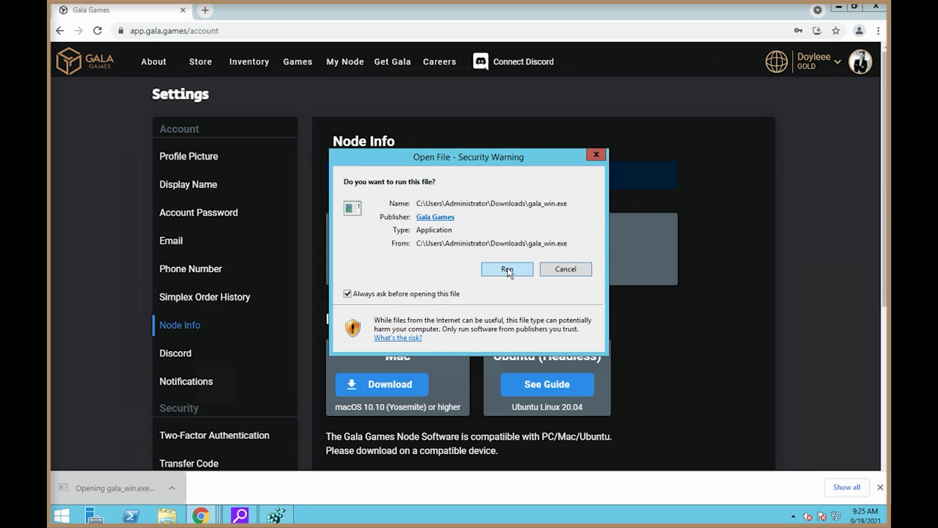
# Run the gala_win.exe installer and sign in to the Gala Games Node client with the account email and password
pyautogui.click(507, 270)
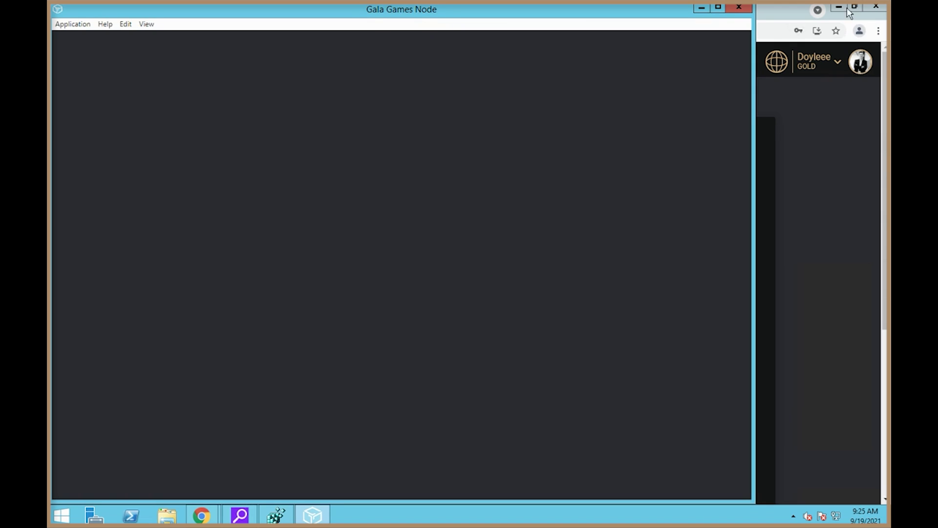
pyautogui.click(851, 8)
pyautogui.click(841, 6)
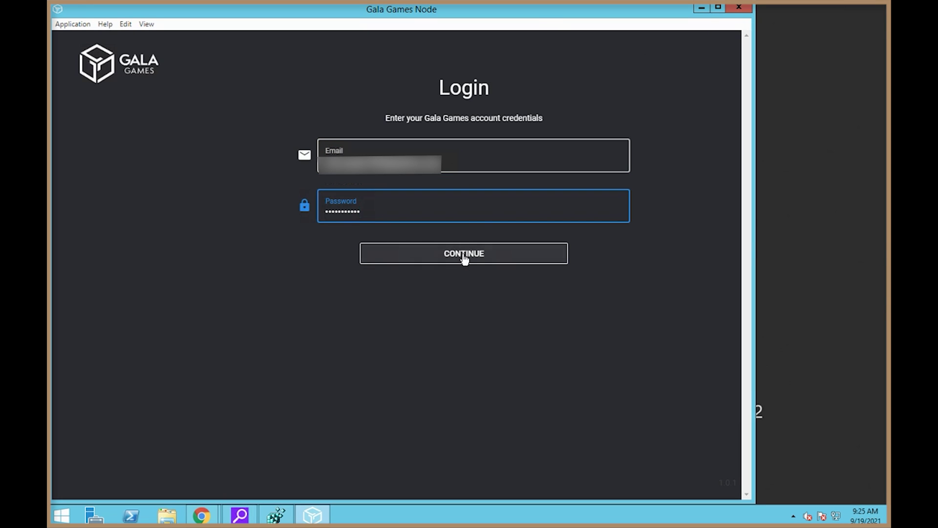
pyautogui.click(465, 256)
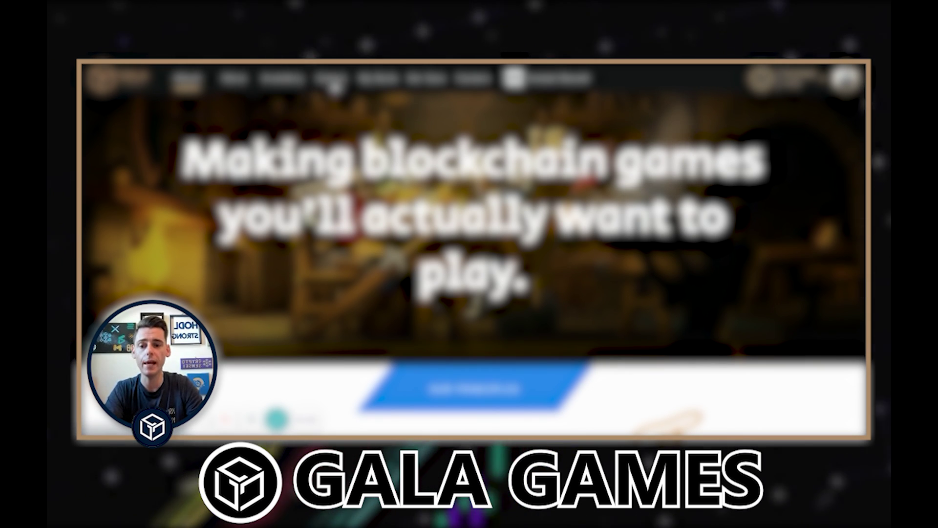
# Browse the Games page listing Spider Tank Project, Mirandus, Town Star, Fortified and Echoes of Empire
pyautogui.click(332, 79)
pyautogui.scroll(-3, 365, 216)
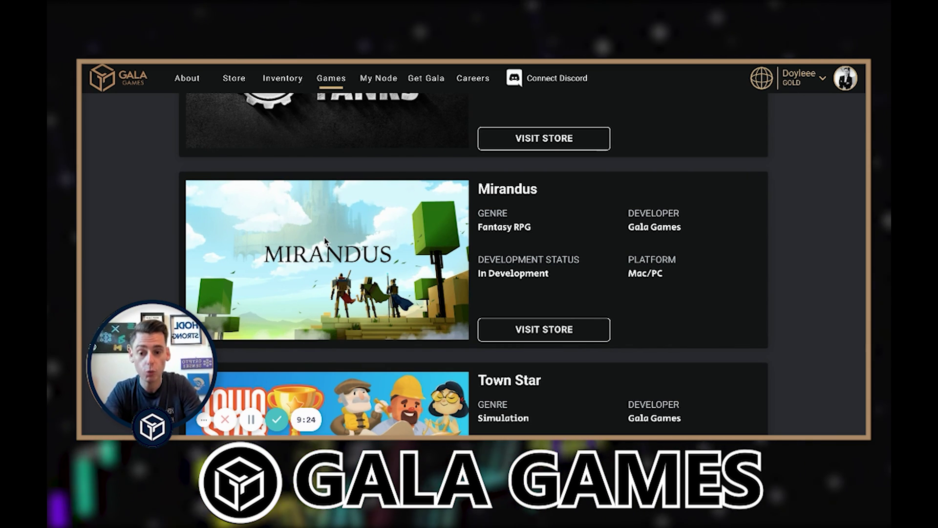
pyautogui.scroll(-1, 325, 241)
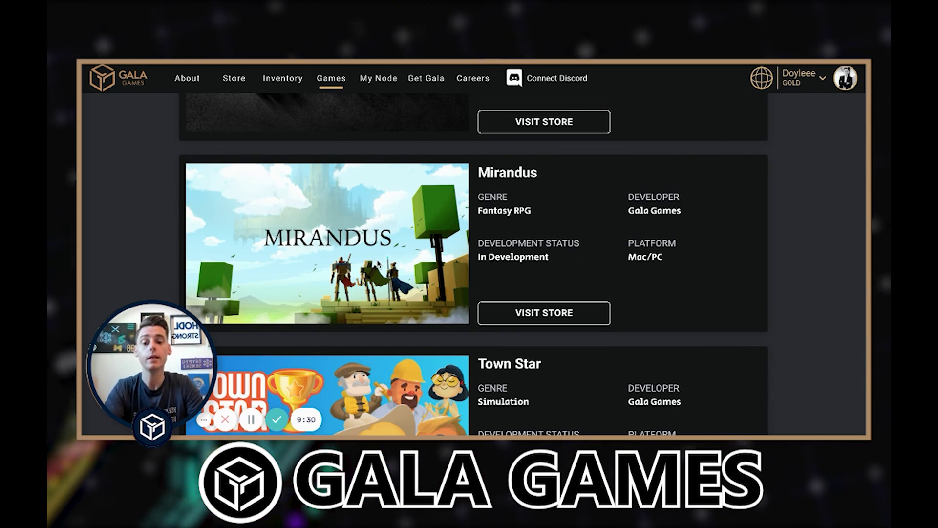
pyautogui.scroll(-2, 377, 263)
pyautogui.scroll(2, 378, 263)
pyautogui.scroll(-4, 378, 264)
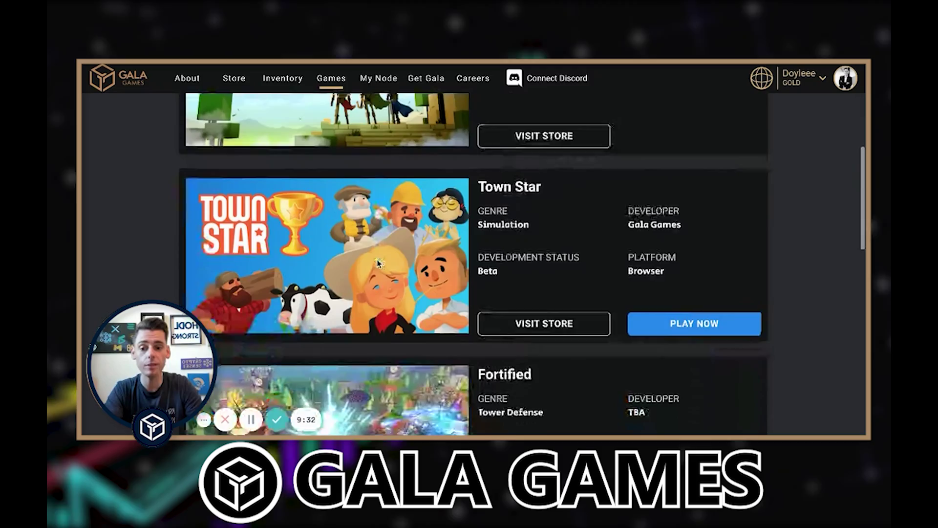
pyautogui.scroll(-6, 378, 263)
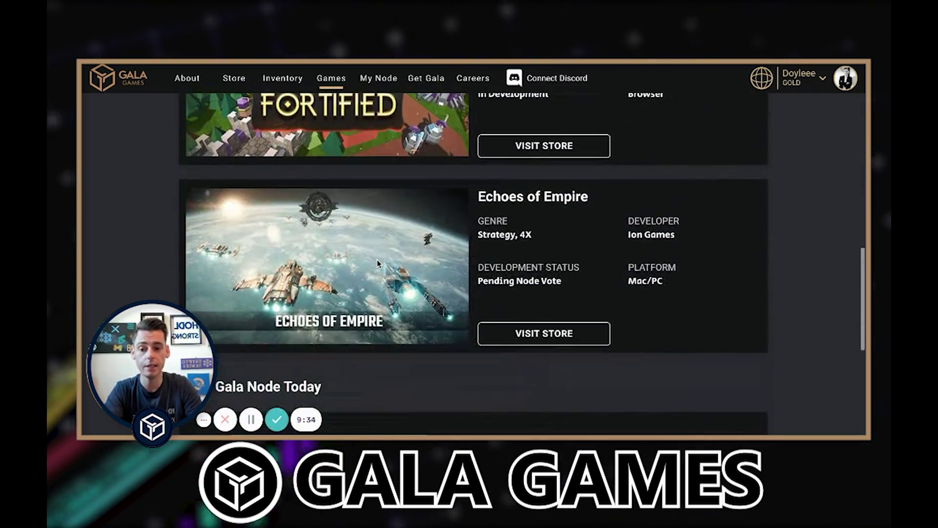
pyautogui.scroll(-1, 376, 263)
pyautogui.scroll(2, 378, 263)
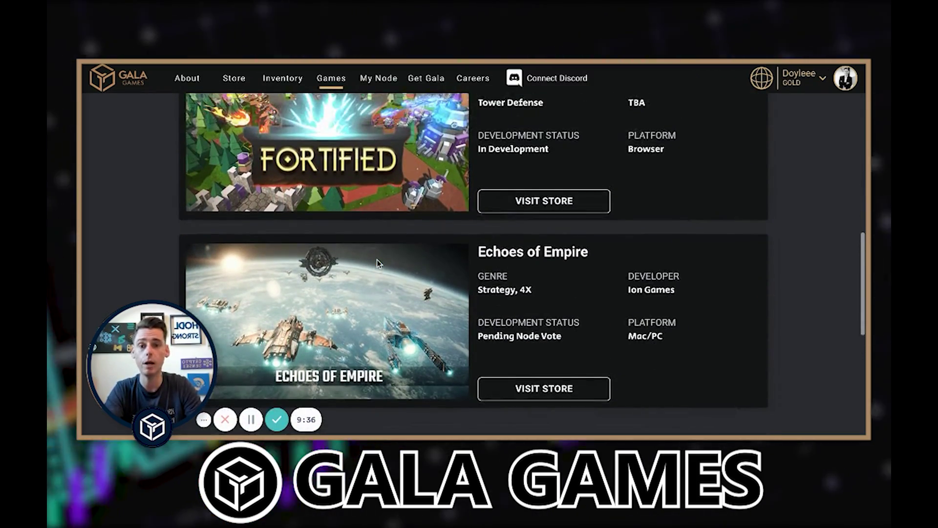
pyautogui.scroll(5, 378, 264)
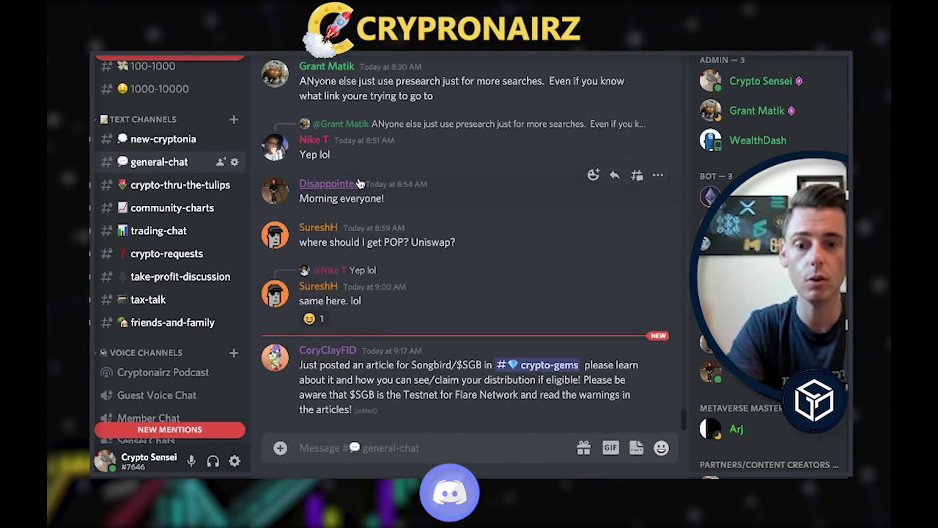
pyautogui.scroll(4, 360, 183)
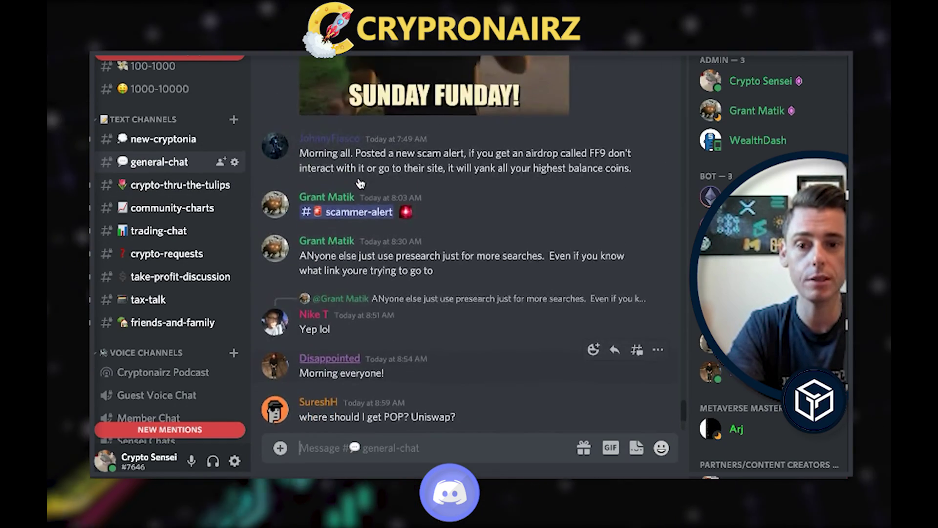
pyautogui.scroll(-5, 361, 183)
pyautogui.scroll(-10, 132, 242)
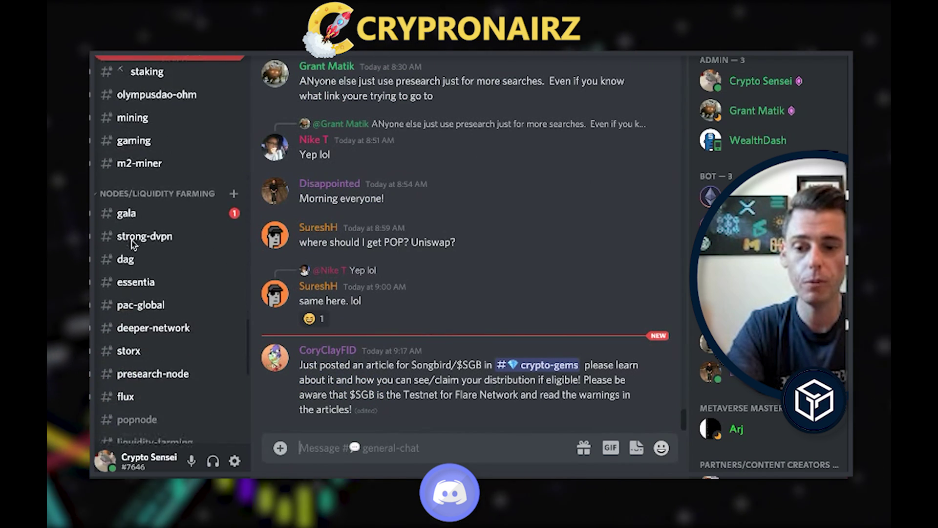
pyautogui.scroll(-2, 133, 242)
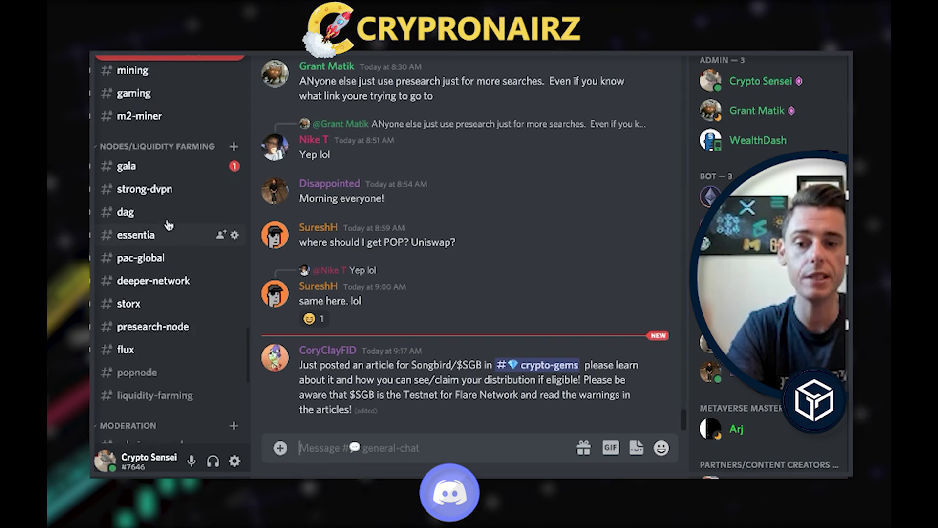
pyautogui.scroll(3, 169, 224)
pyautogui.scroll(15, 169, 305)
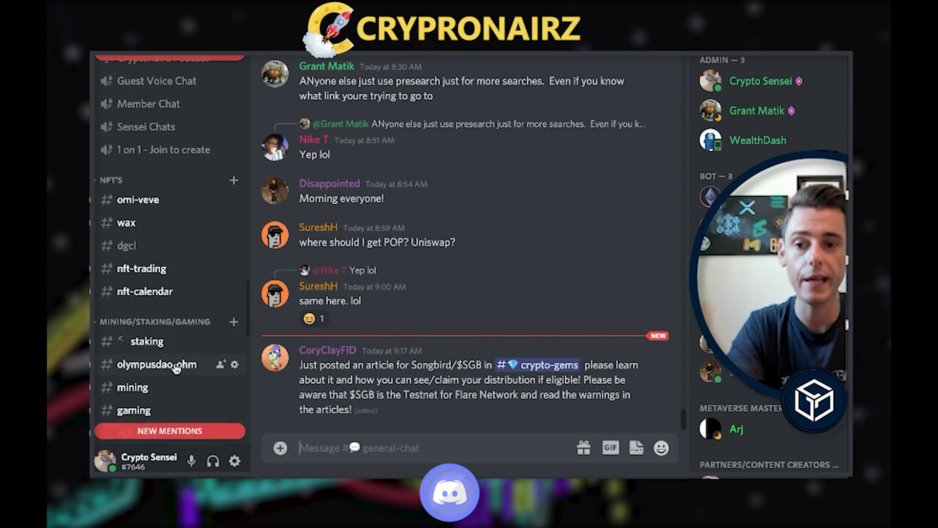
pyautogui.scroll(7, 176, 368)
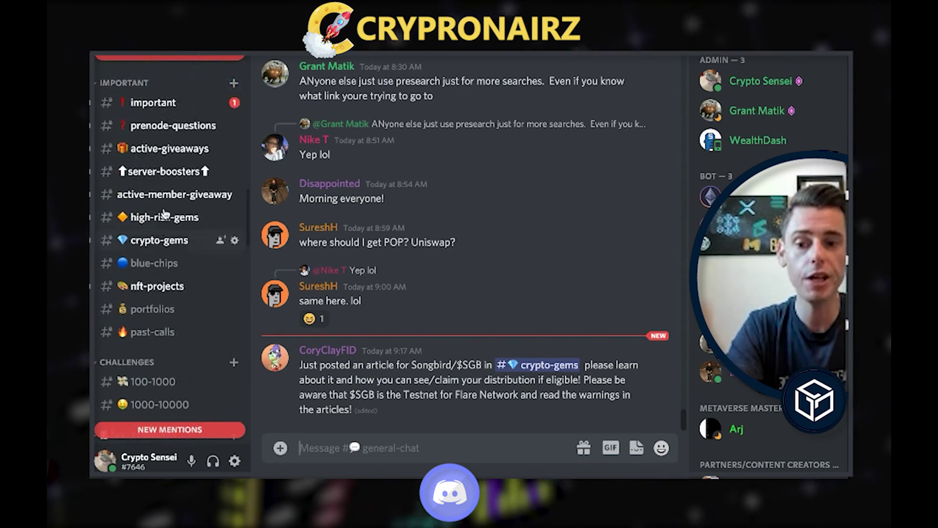
pyautogui.scroll(3, 169, 325)
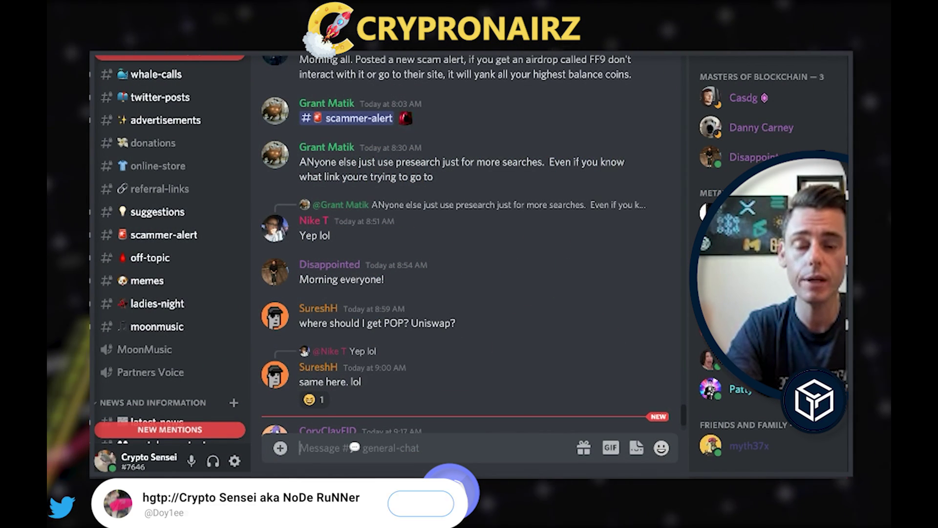
pyautogui.scroll(-2, 391, 352)
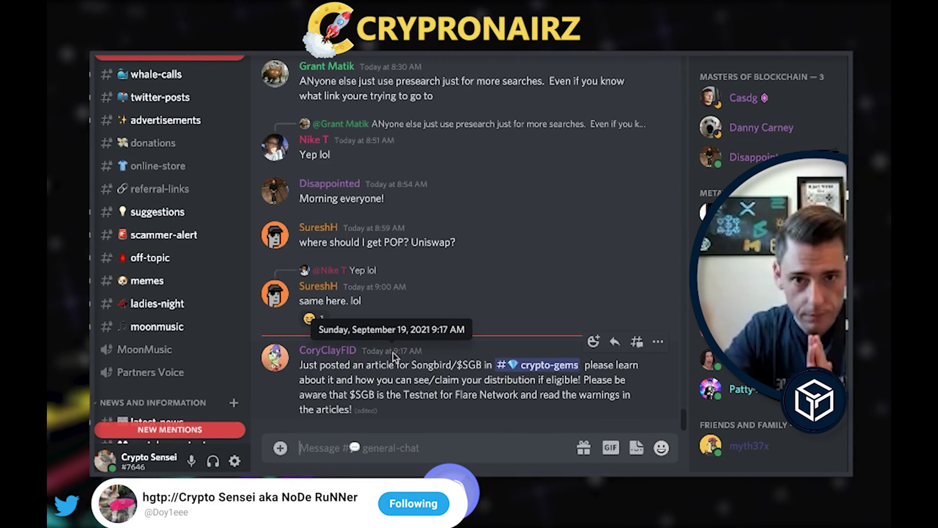